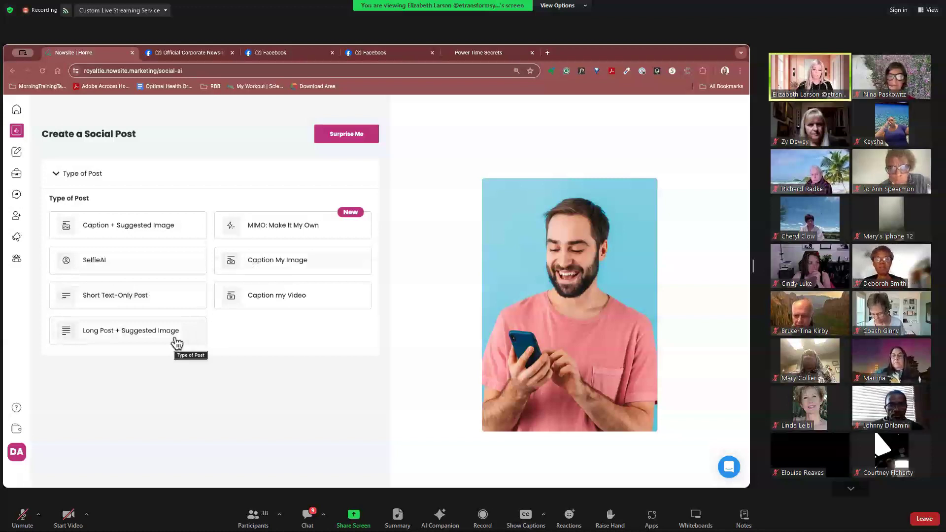
# Step: Choose the Long Post + Suggested Image type and start the post topic with "Getting things done was so hard for me at one time."
pyautogui.click(141, 331)
pyautogui.click(17, 452)
pyautogui.click(241, 334)
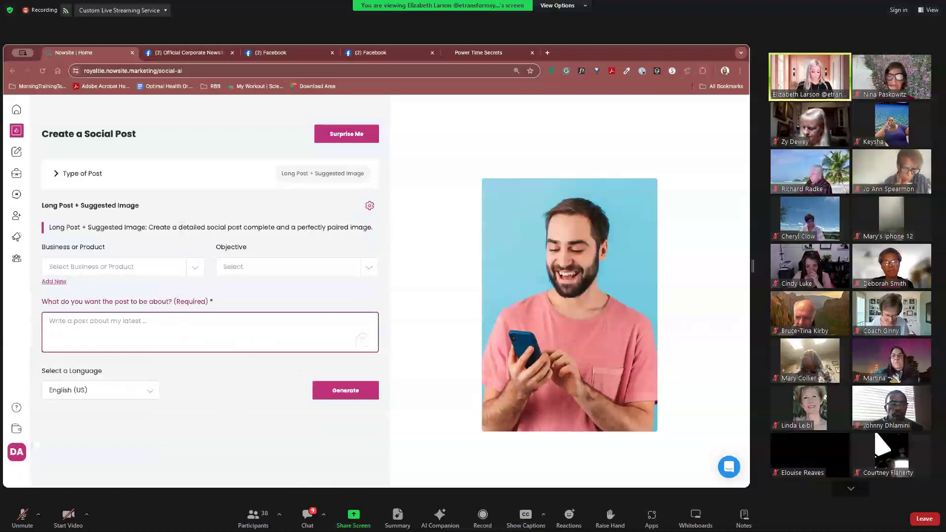
pyautogui.write('G')
pyautogui.press('BackSpace')
pyautogui.write('Getting things done wo')
pyautogui.write('s so hard f')
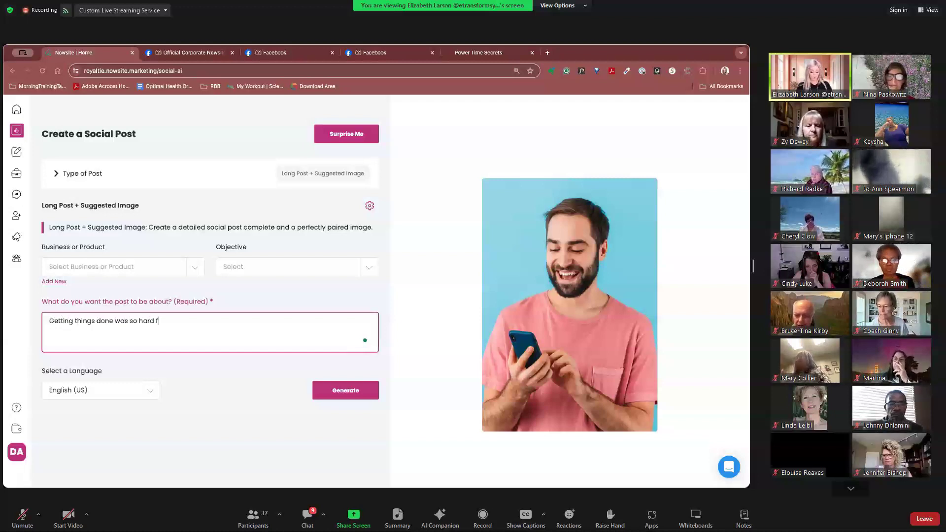
pyautogui.write('or me at o')
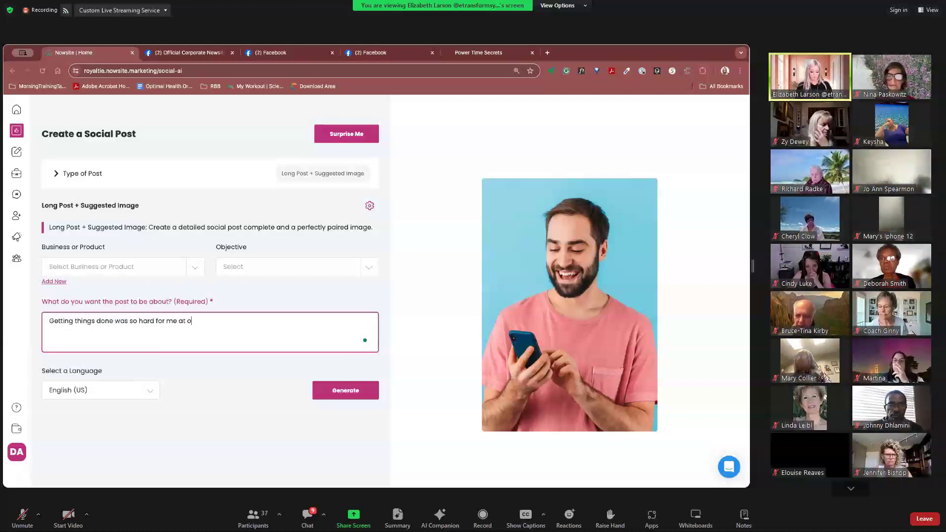
pyautogui.write('ne time')
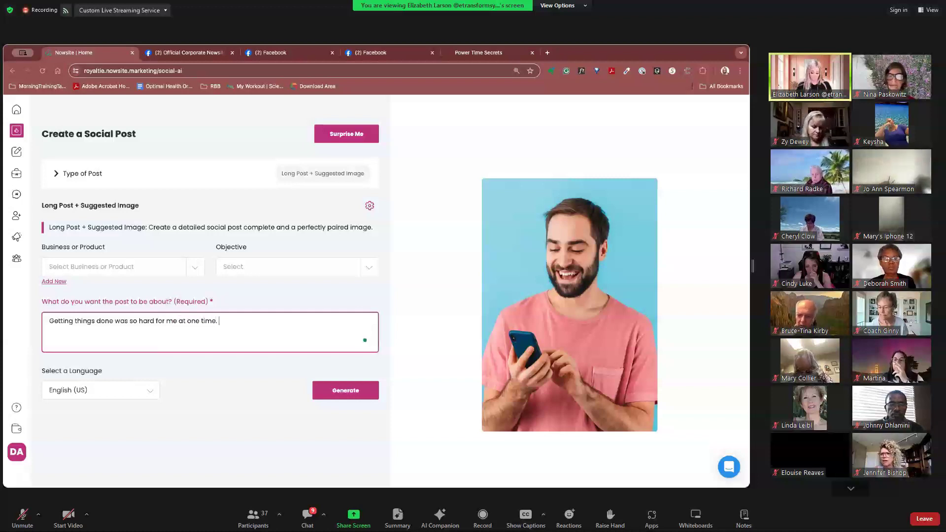
# Step: Continue the post topic with "I used to have too much on my plate and could not keep up with everything."
pyautogui.write('. I use')
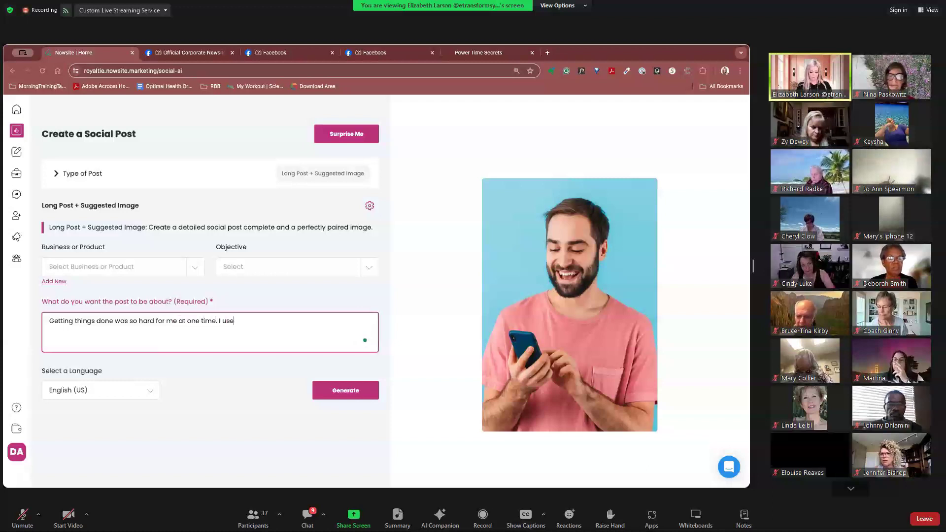
pyautogui.write('d to hav')
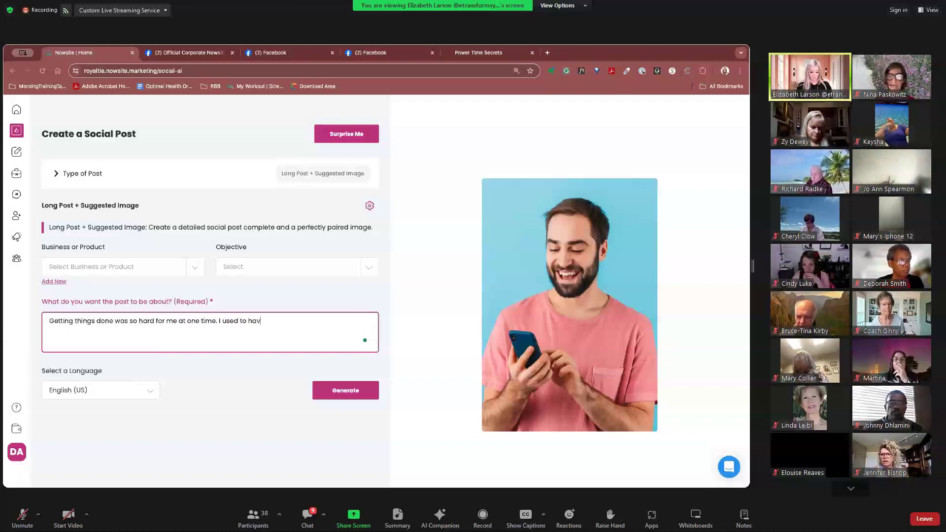
pyautogui.write('e too')
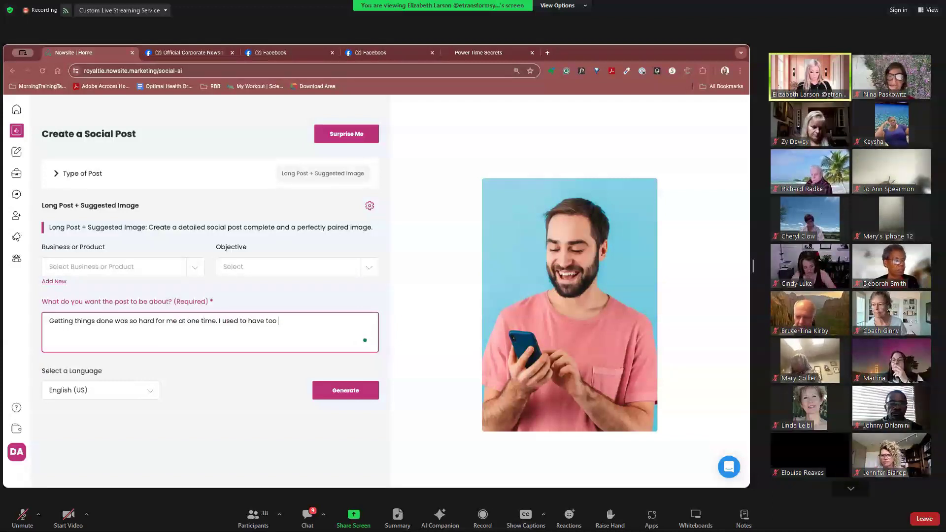
pyautogui.write(' much on my plate a')
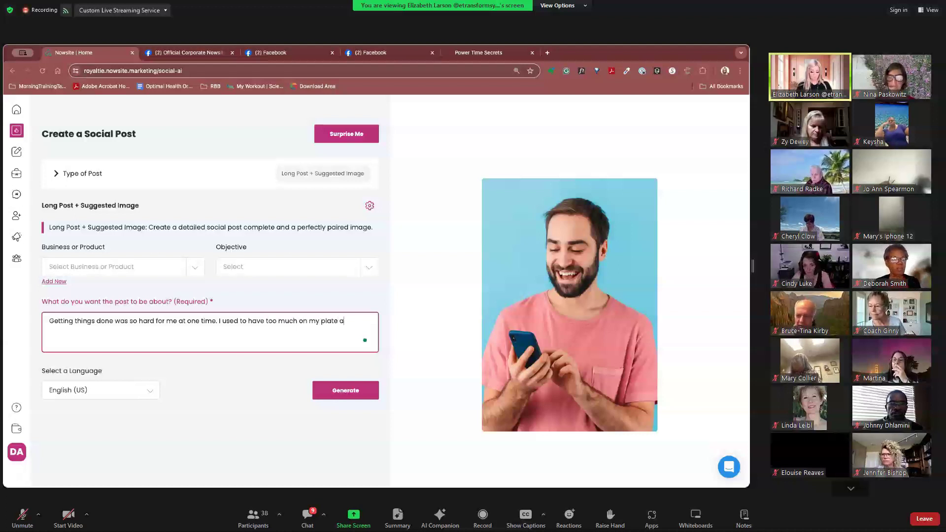
pyautogui.write('nd could not keep up with everything. I alway')
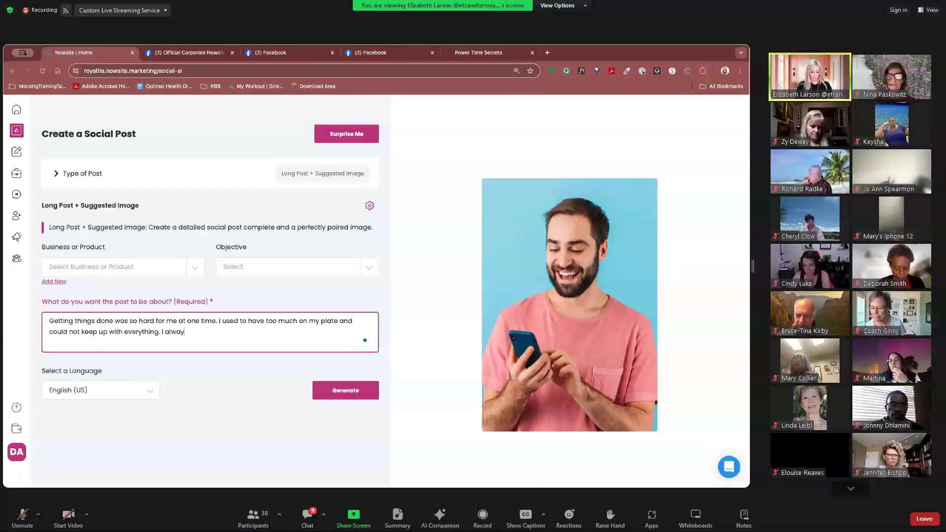
# Step: Add "I always felt like I was failing and my business was struggling because I did not know how to manage and maximize my time."
pyautogui.write('s felt like I was ')
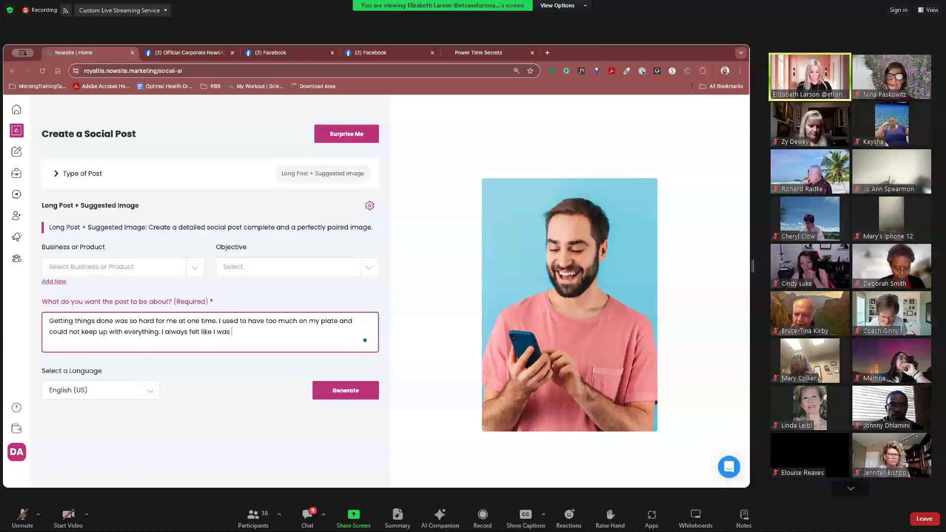
pyautogui.write('failing a')
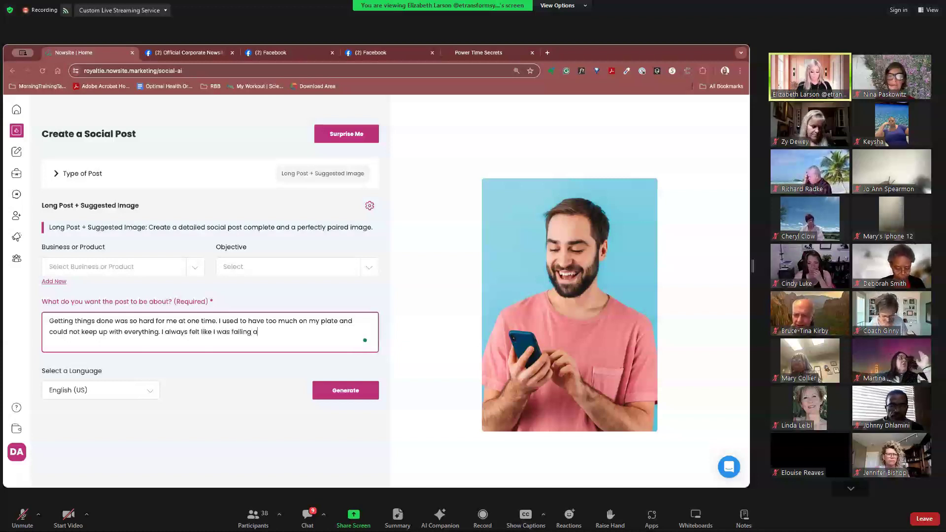
pyautogui.write('nd my busines')
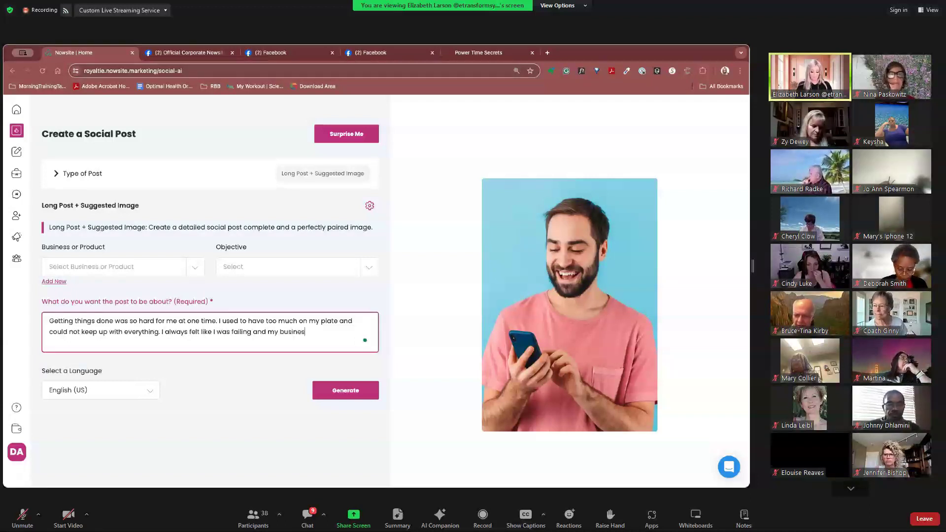
pyautogui.write('s was st')
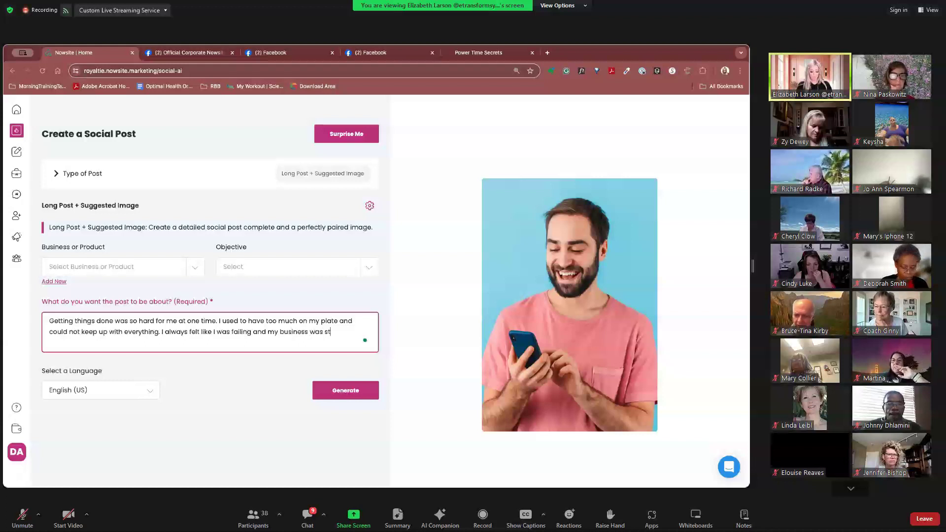
pyautogui.write('ruggling')
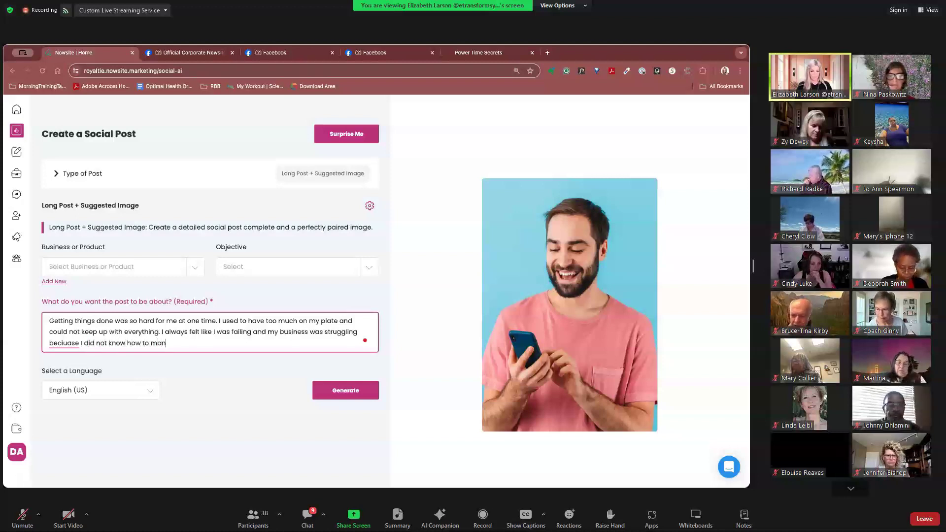
pyautogui.write('ma')
pyautogui.write('ximi')
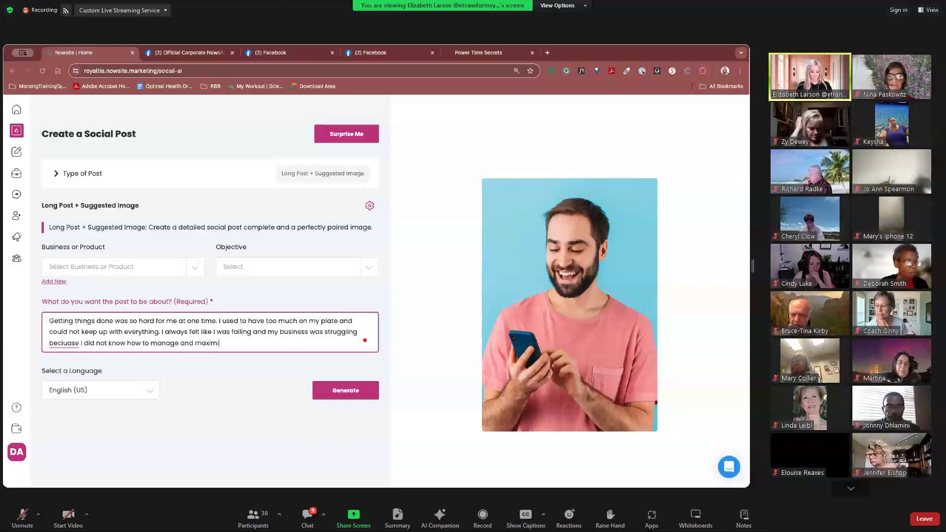
pyautogui.write('ze my t')
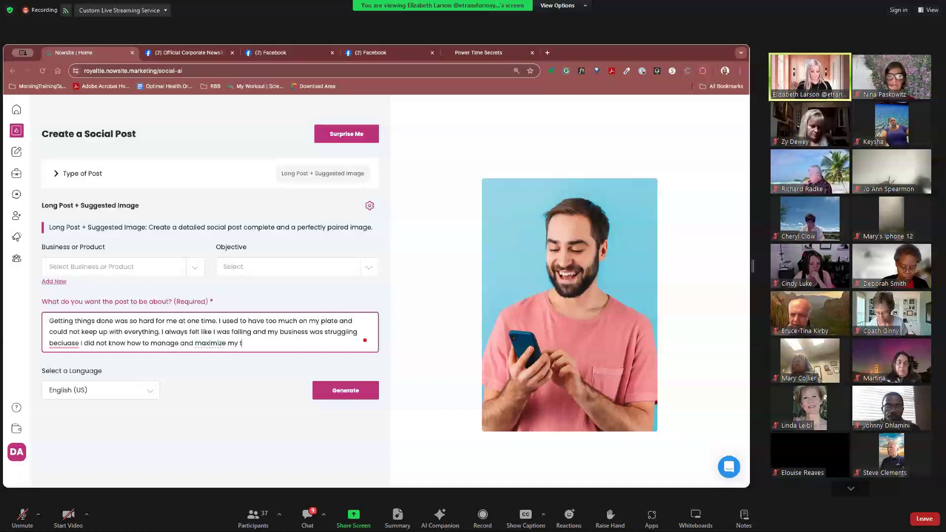
# Step: Add the sentence "I learned some secret from an amazing leader that I put into practice." to the post topic
pyautogui.write('ime. I learned some secret')
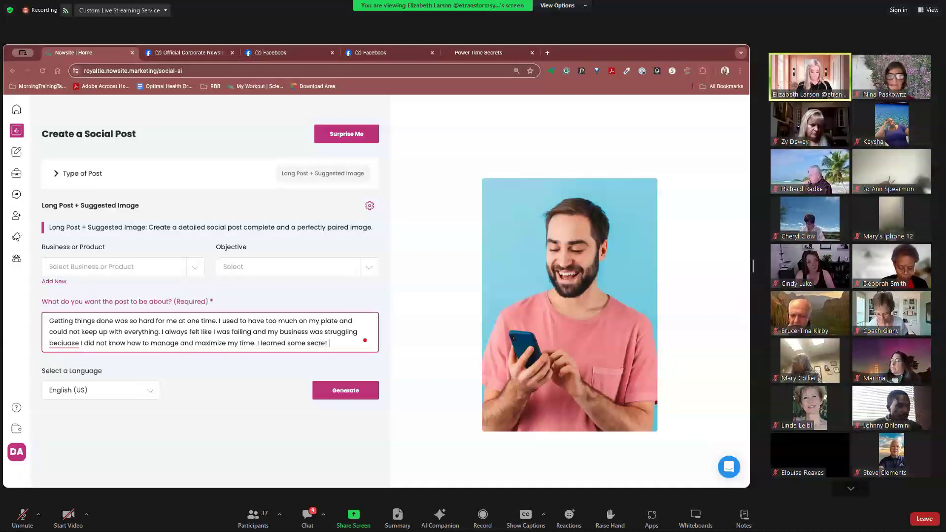
pyautogui.write('m an amazi')
pyautogui.press('BackSpace')
pyautogui.write('zing leader')
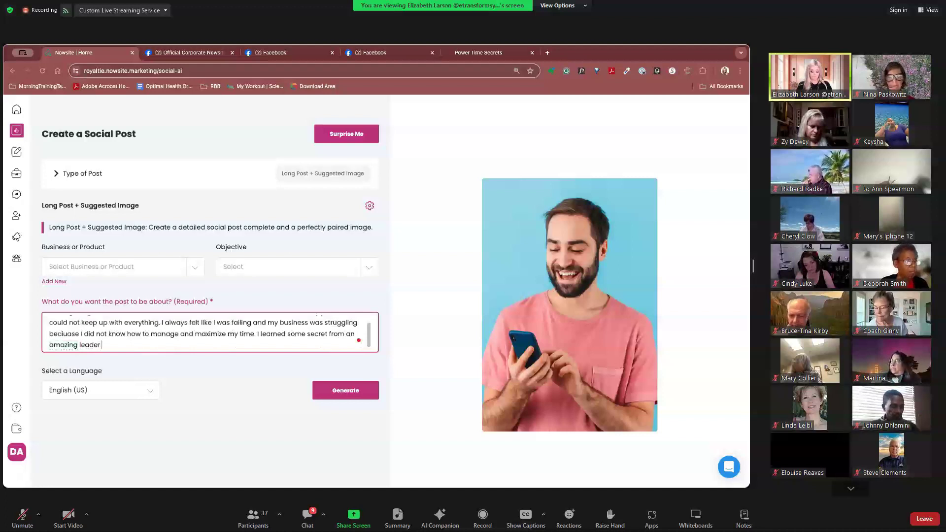
pyautogui.write('ut')
pyautogui.write(' put')
pyautogui.write(' into ')
pyautogui.write('proc')
pyautogui.write('tiv')
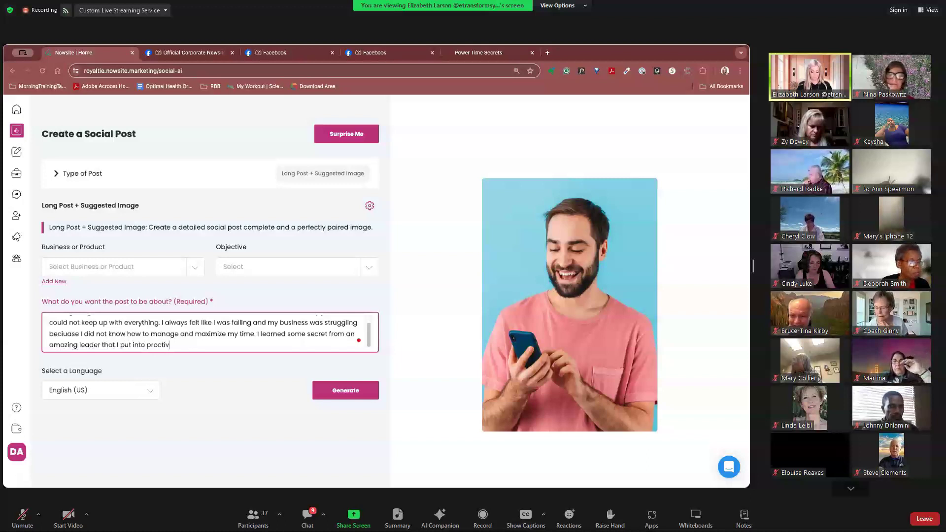
pyautogui.press('BackSpace')
pyautogui.press('BackSpace')
pyautogui.write('ice. ')
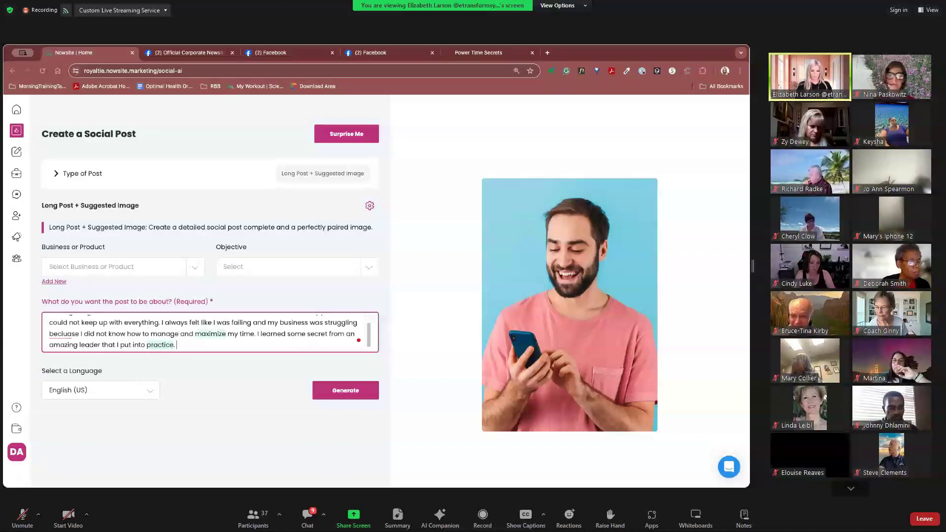
# Step: Add the sentence "I also learn how the mind can keep us in a state of chaos." to the post topic
pyautogui.write('I also learn how the m')
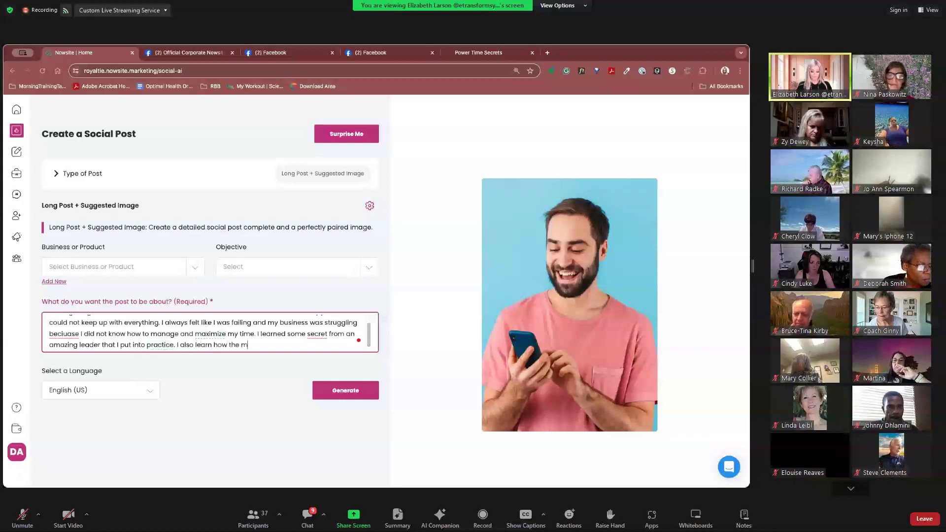
pyautogui.write('ind')
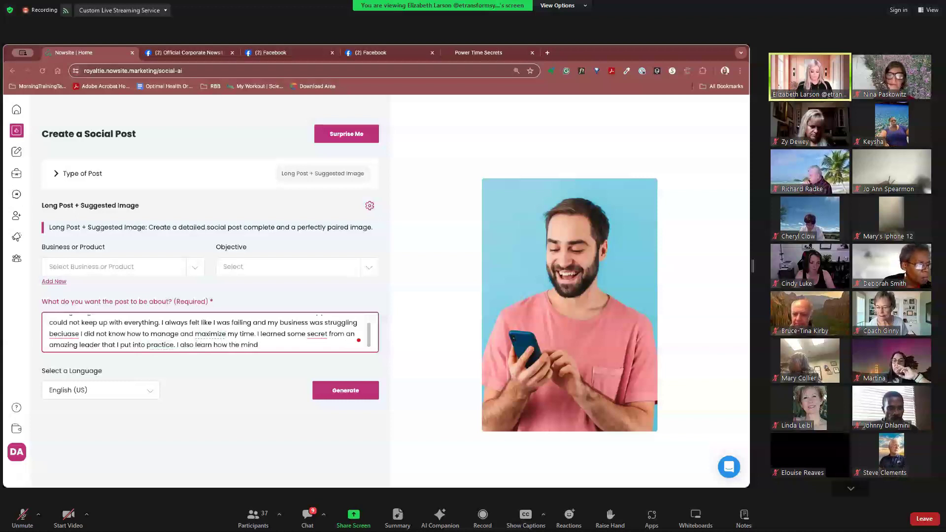
pyautogui.write(' can l')
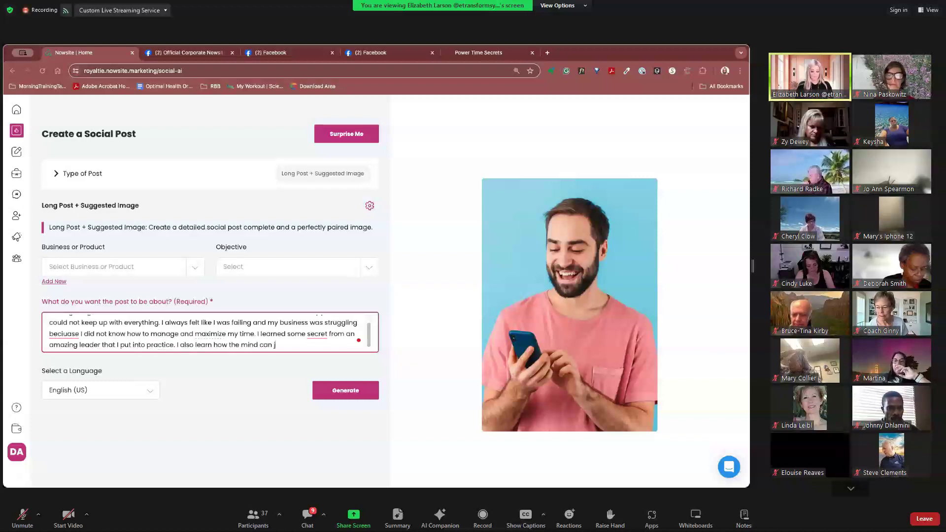
pyautogui.write('keep us ')
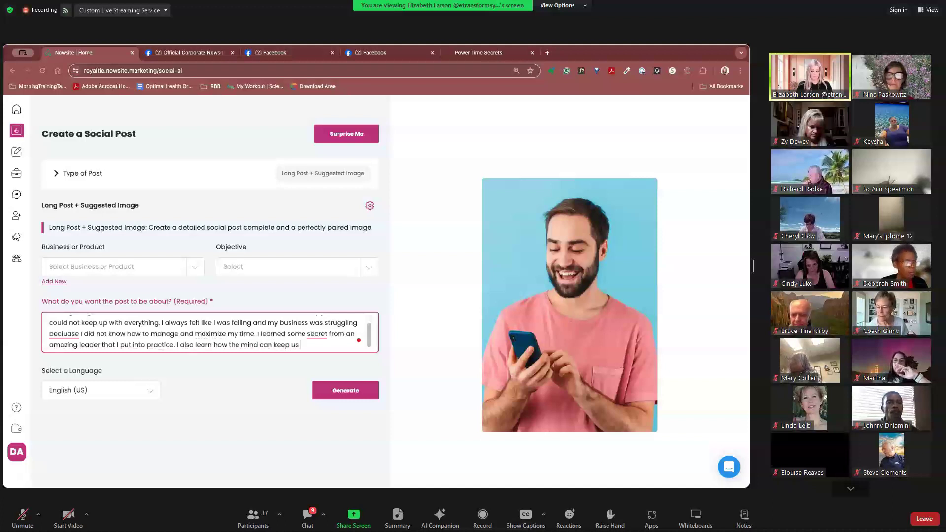
pyautogui.write('in a state of chaos.')
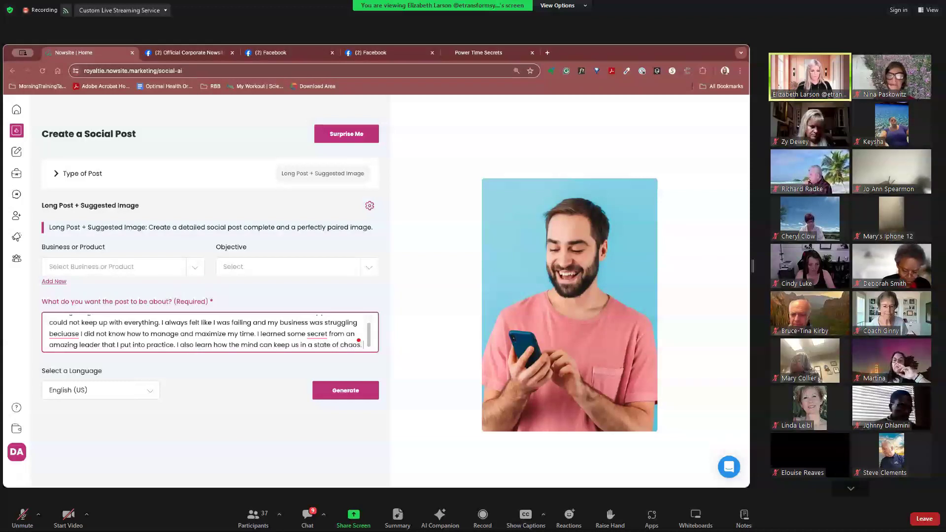
# Step: Add the sentence "Now I have a successful business, time freedom, and the overwhelm is gone." to the post topic
pyautogui.press('Return')
pyautogui.write('Now I have a succes')
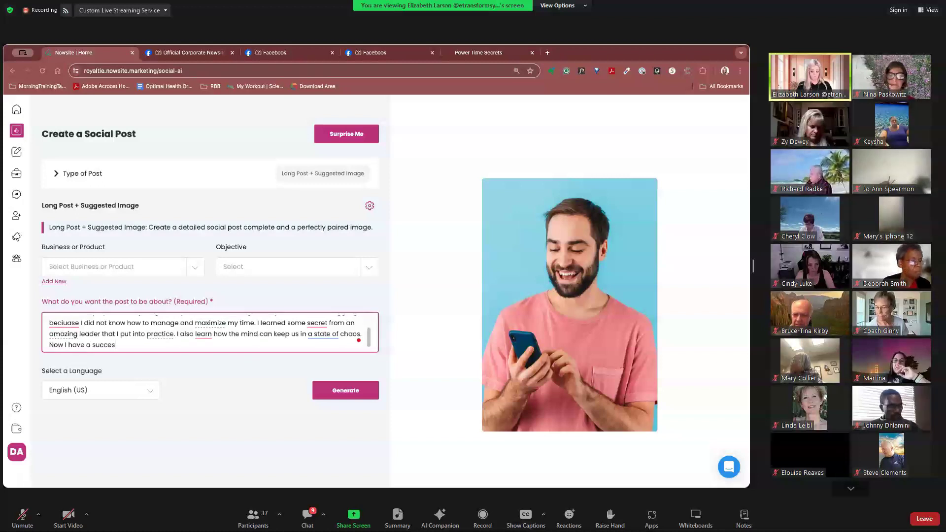
pyautogui.write('sful busin')
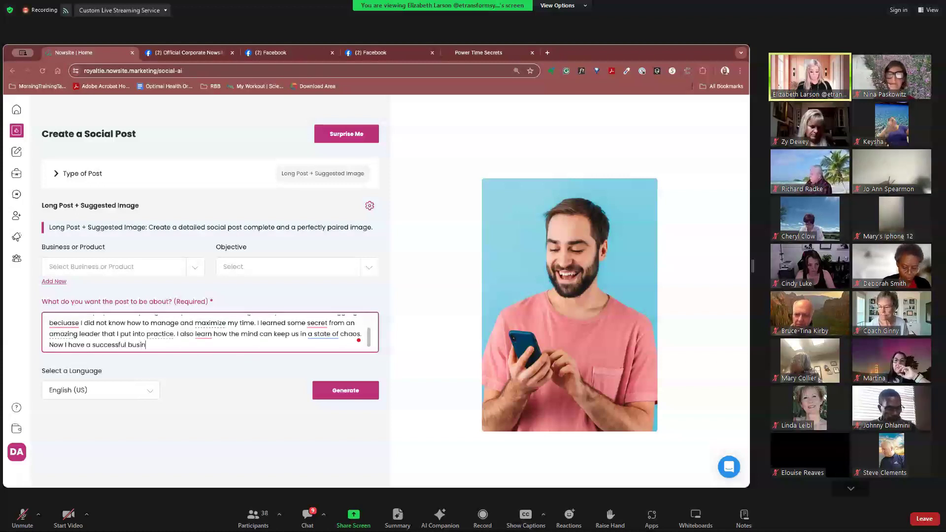
pyautogui.write('ess, time free')
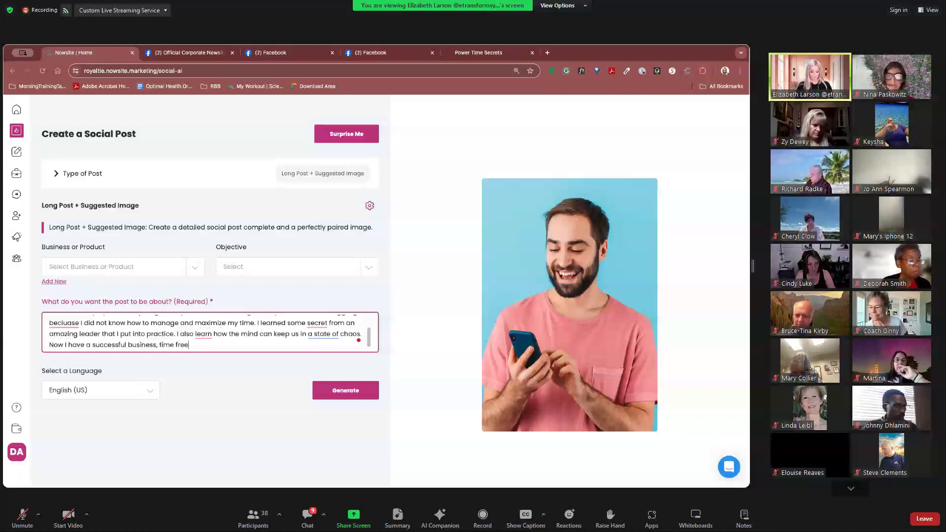
pyautogui.write('dom, and')
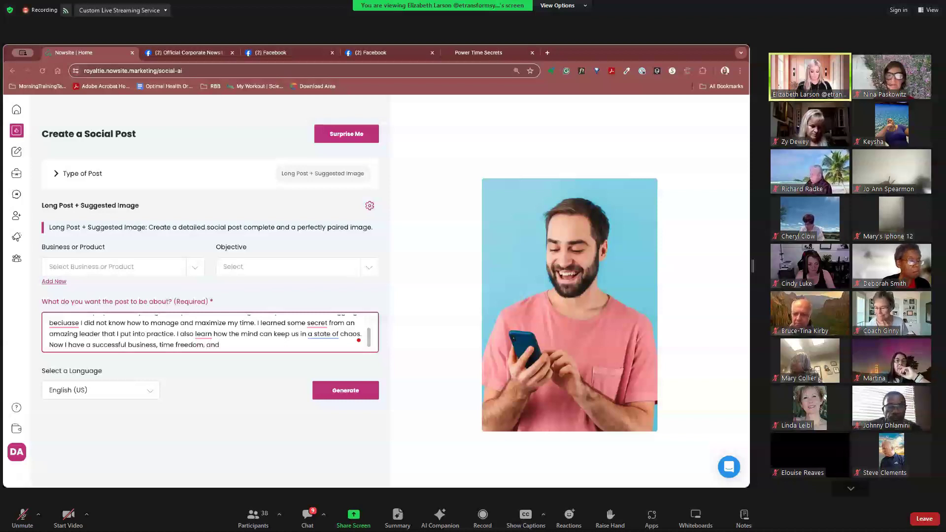
pyautogui.write(' the overwhel')
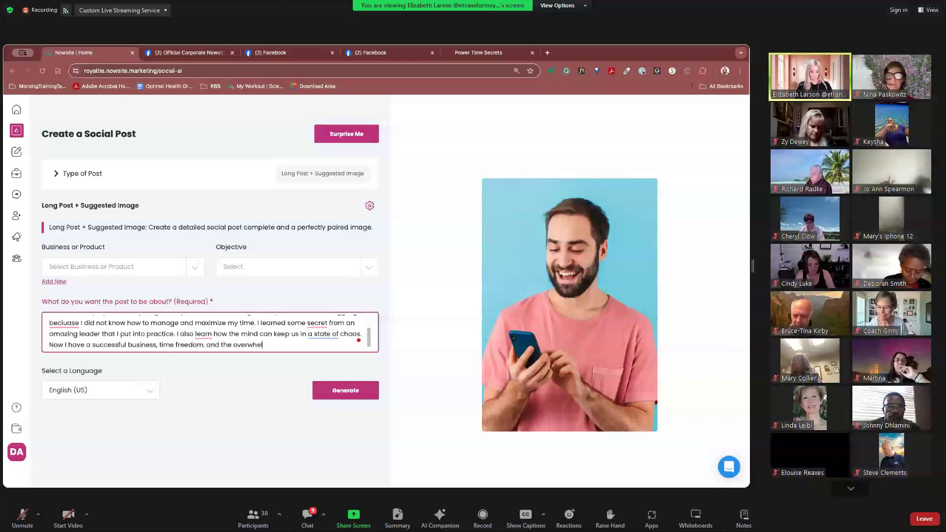
pyautogui.write('m is go')
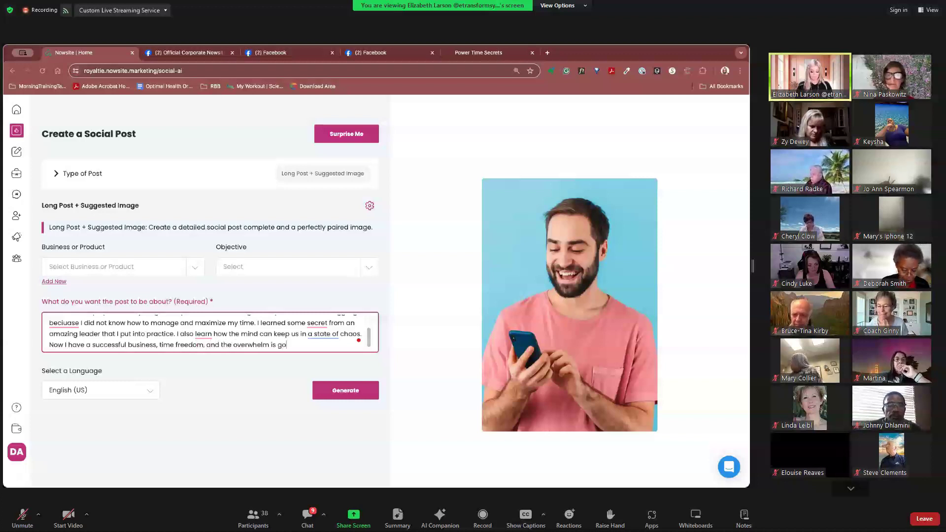
pyautogui.write('ne. ')
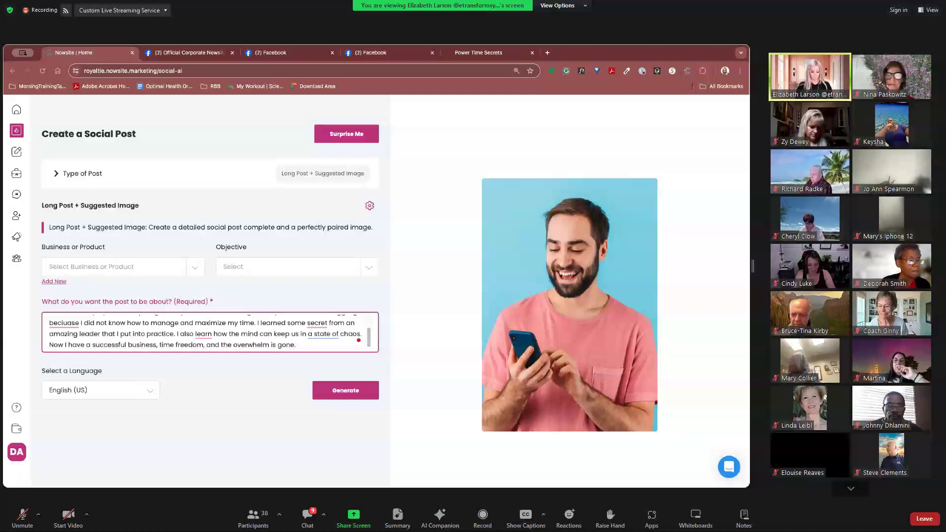
# Step: Add the words "If you want to have more time" to the end of the post topic
pyautogui.write('If y')
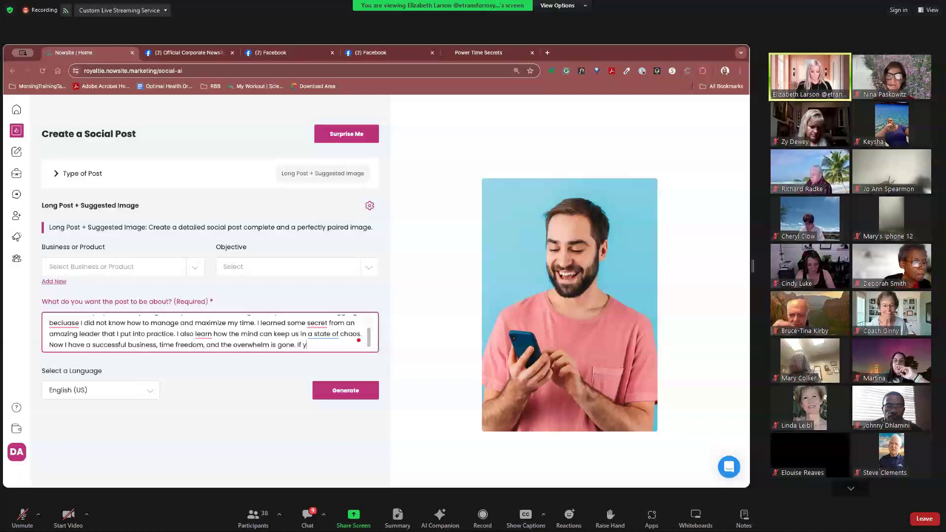
pyautogui.write('ou want to h')
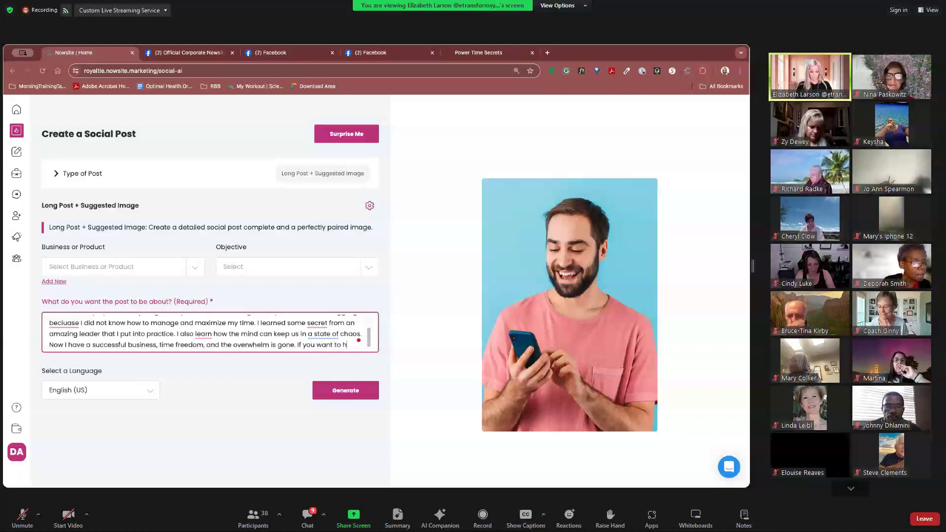
pyautogui.write('ave mor')
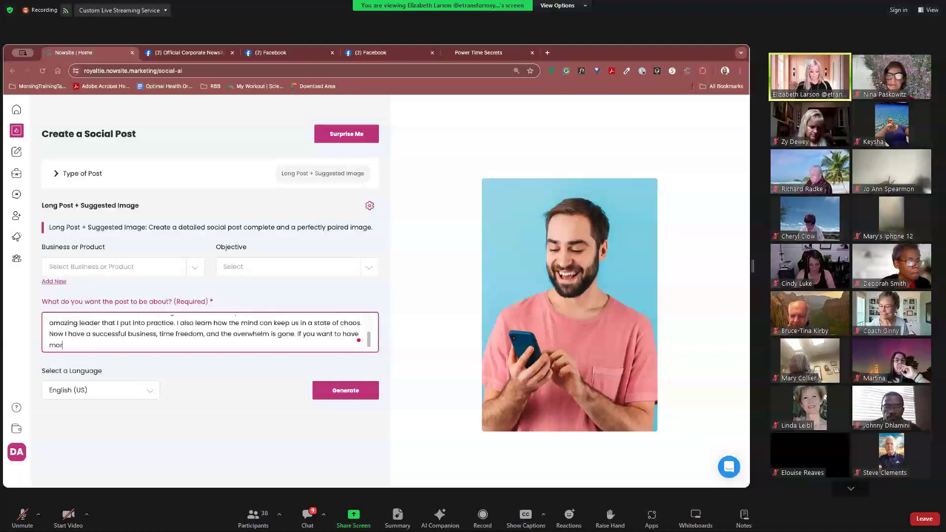
pyautogui.write('e time')
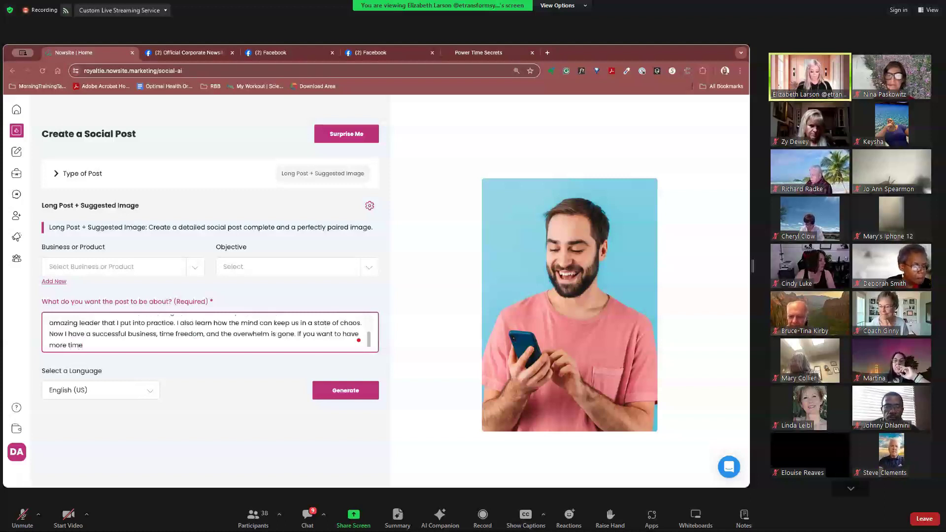
# Step: End the sentence about time and continue the post topic with "If you want to feel more peace while getting more done,"
pyautogui.write('. If you w')
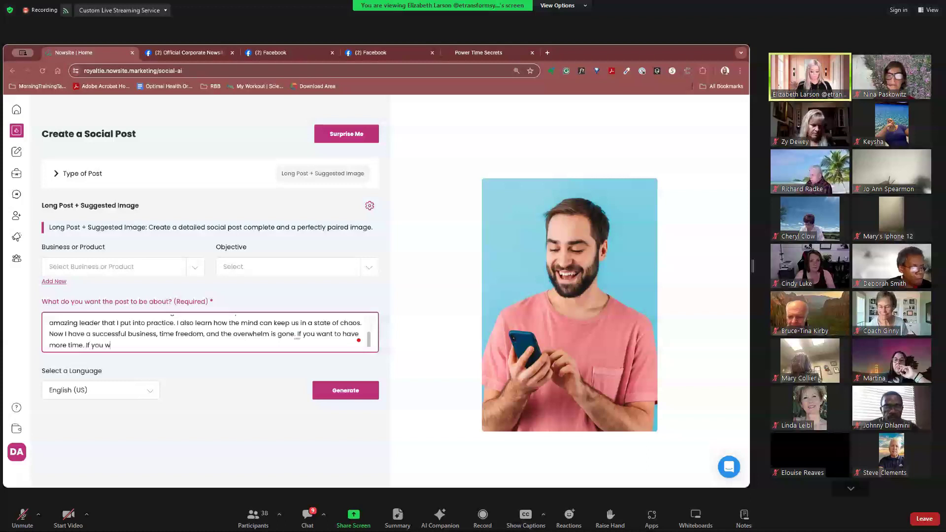
pyautogui.write('ant to')
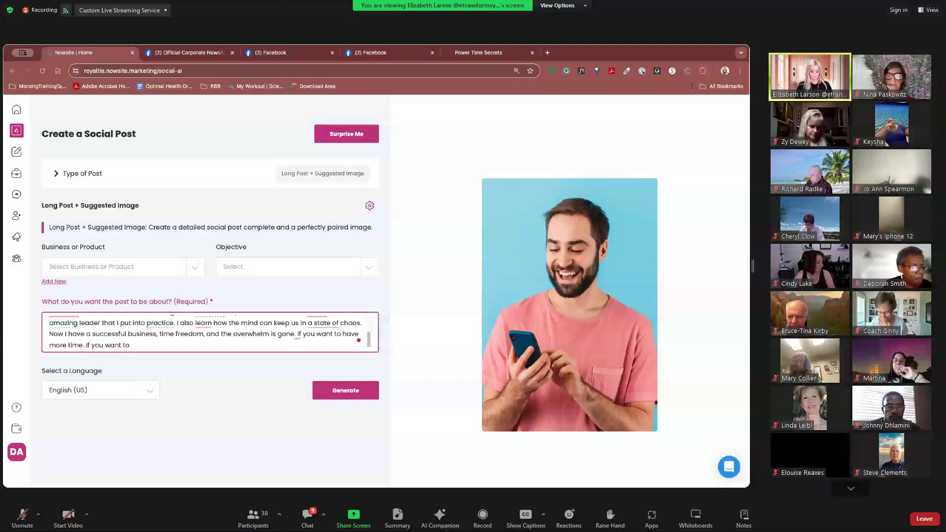
pyautogui.write(' feel')
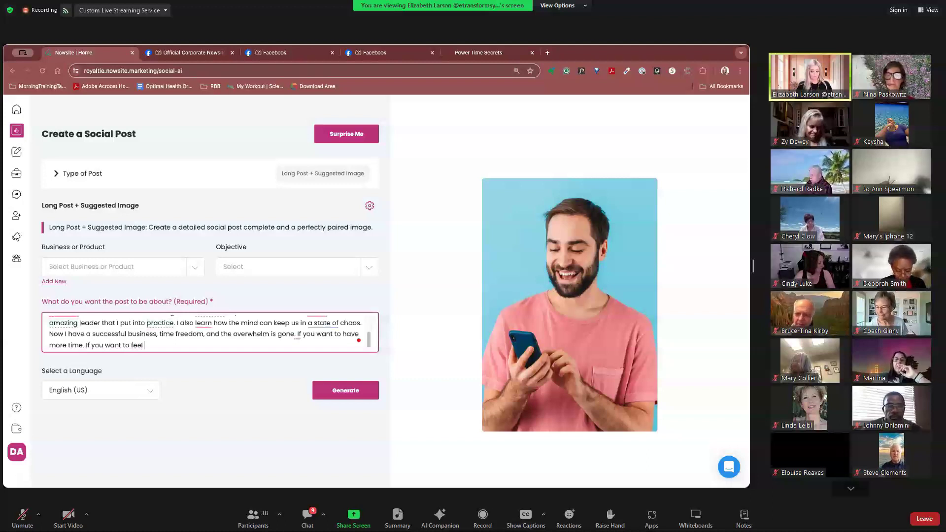
pyautogui.write(' more p')
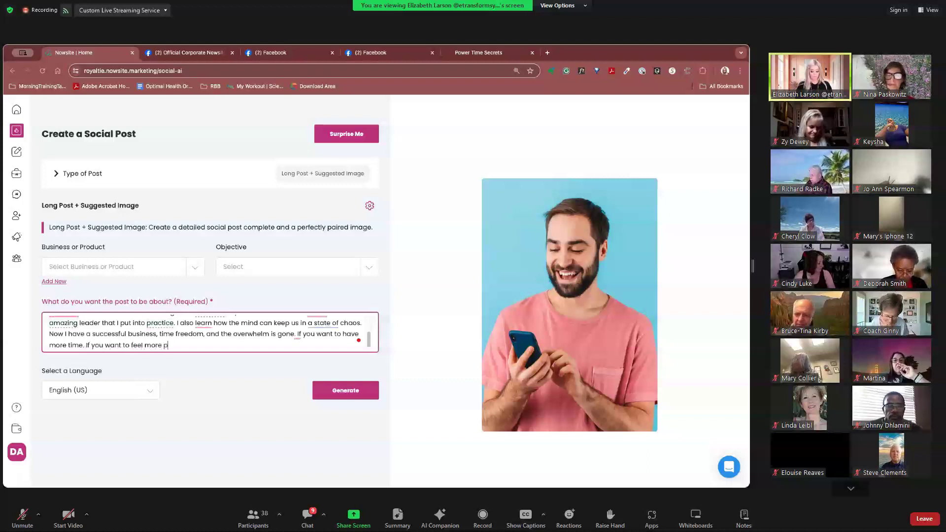
pyautogui.write('eace while getting')
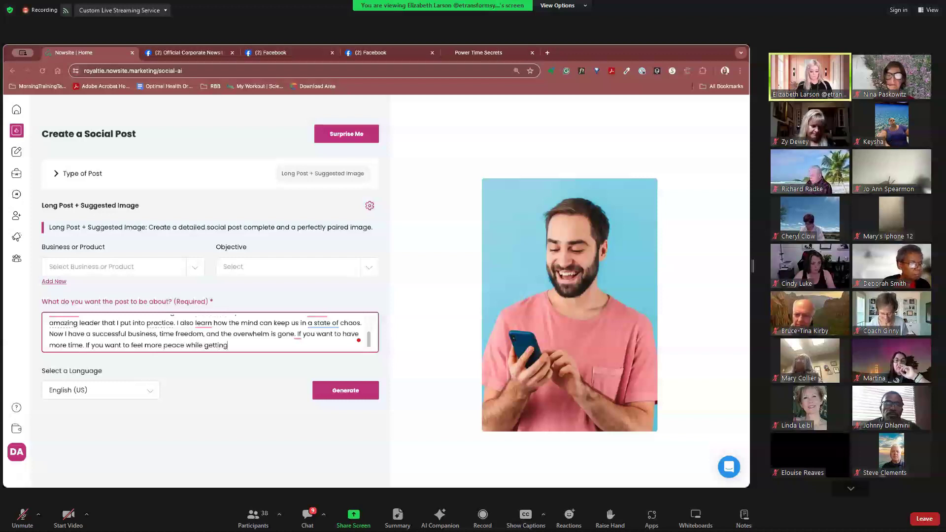
pyautogui.write(' more done, fro')
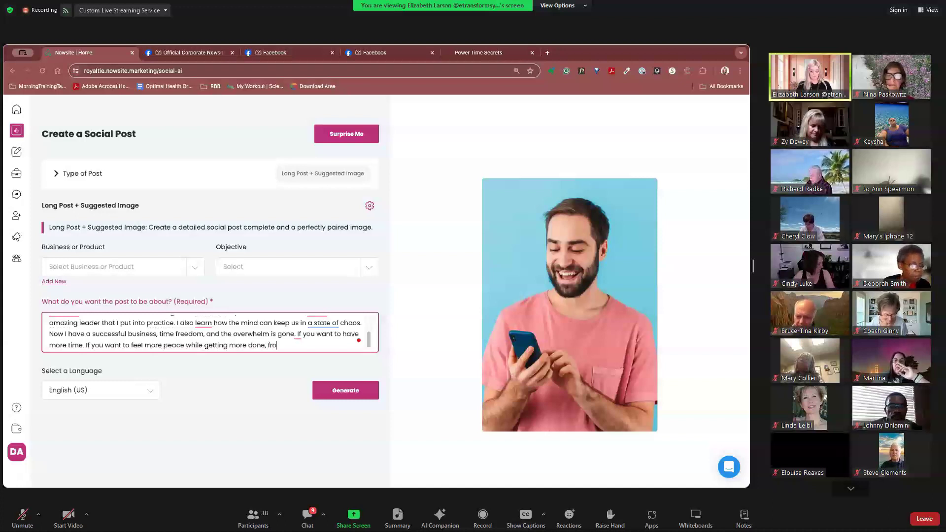
# Step: Complete the call to action in the post topic with "frop a me down below of message me."
pyautogui.write('p a me')
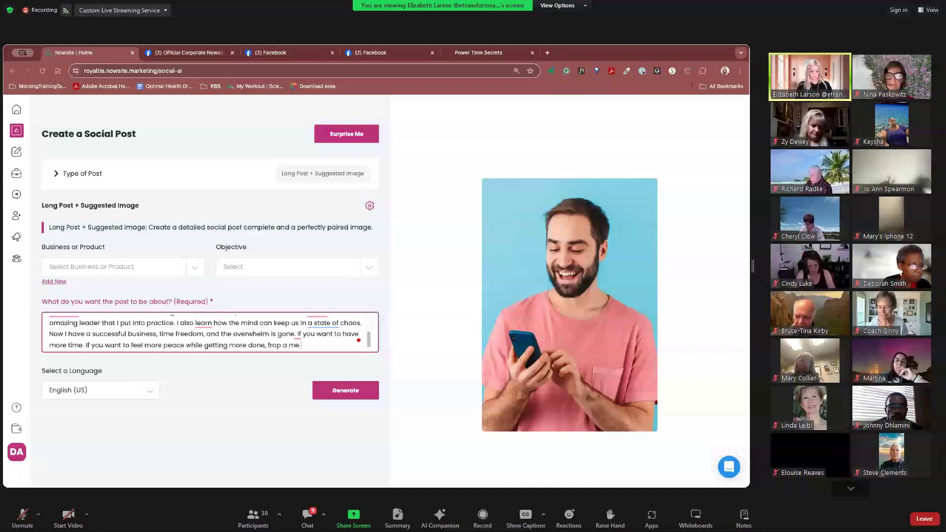
pyautogui.write(' down bel')
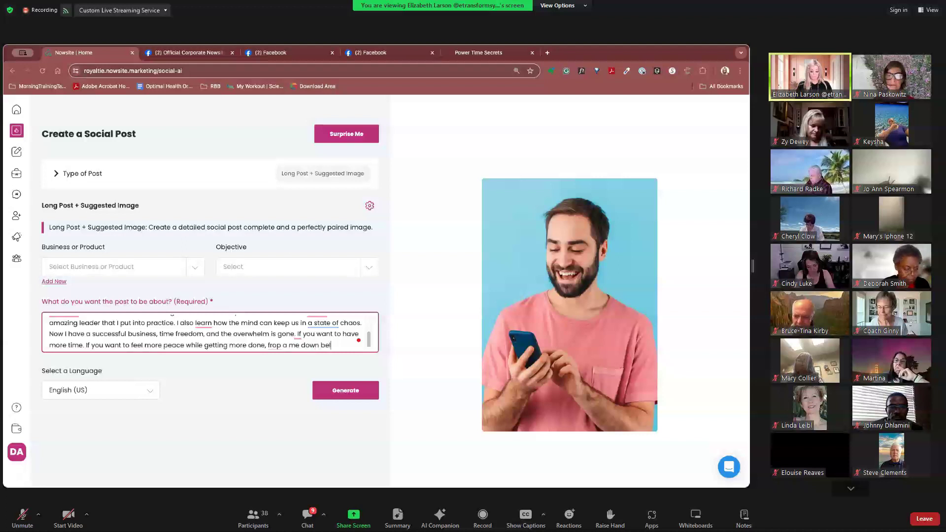
pyautogui.write('ow of')
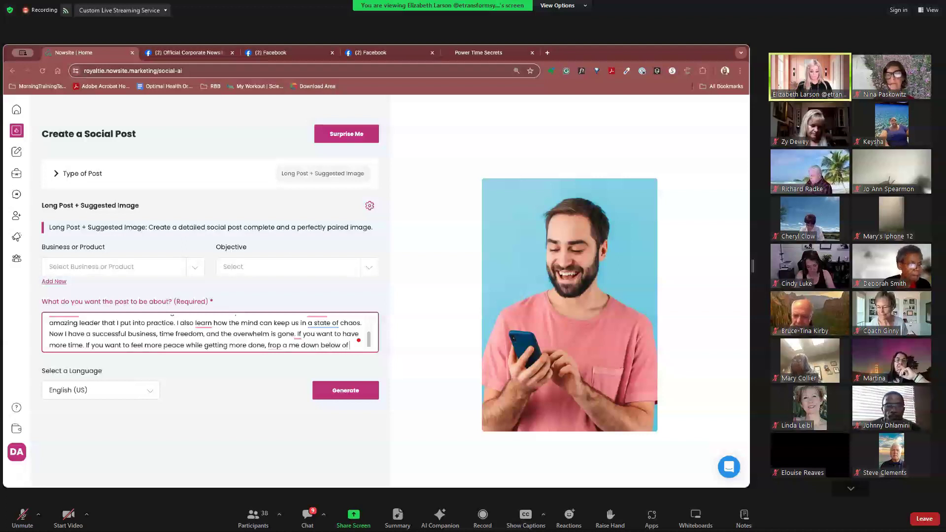
pyautogui.write(' message ')
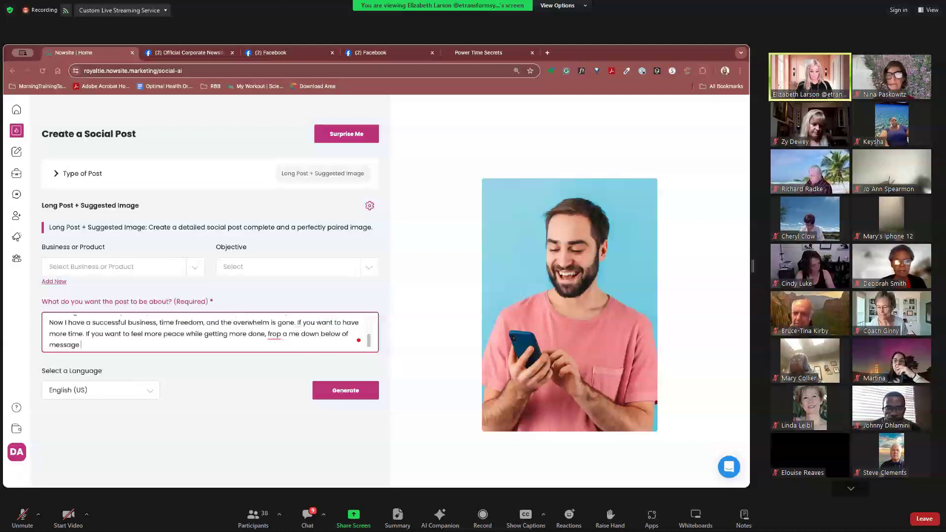
pyautogui.write('me. I have')
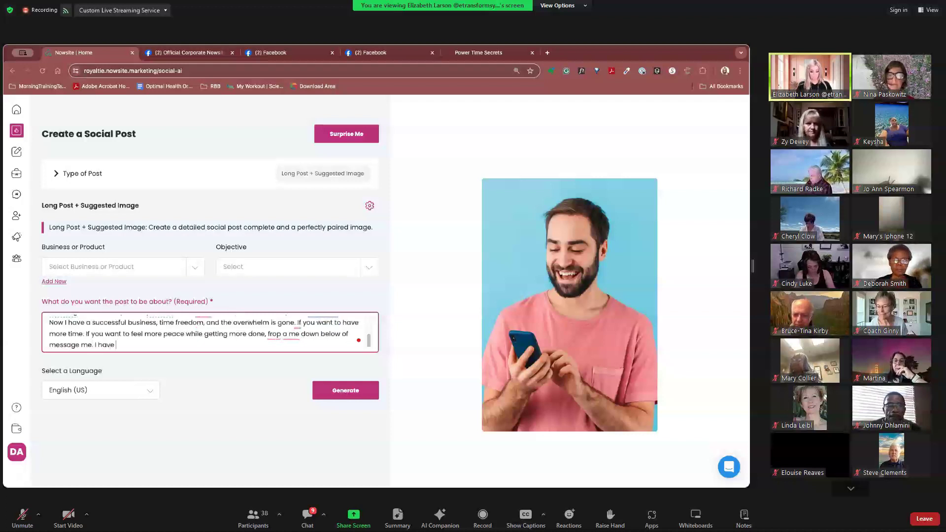
# Step: Add the sentence "I am doing a workshop on all the things I learned that changed my life!" to the post topic
pyautogui.write(' a')
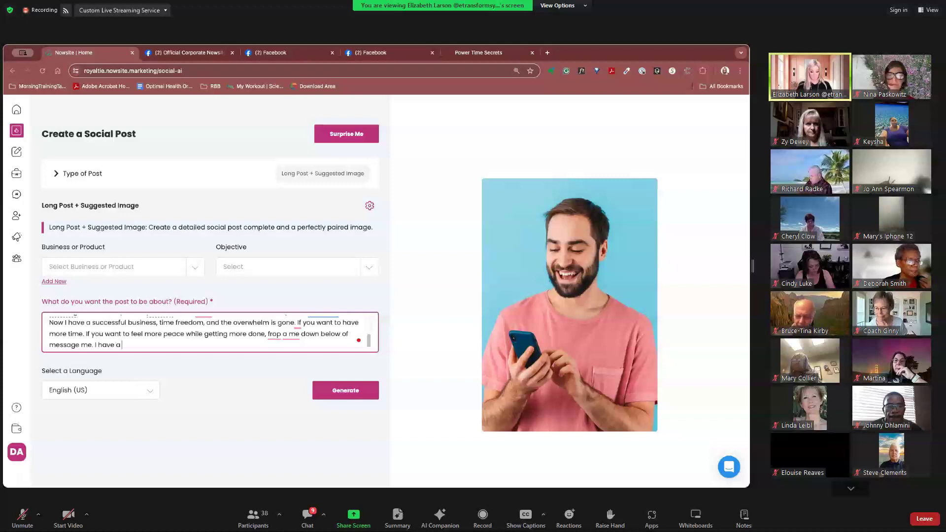
pyautogui.press('BackSpace')
pyautogui.press('BackSpace')
pyautogui.press('BackSpace')
pyautogui.press('BackSpace')
pyautogui.write('a')
pyautogui.write('m do')
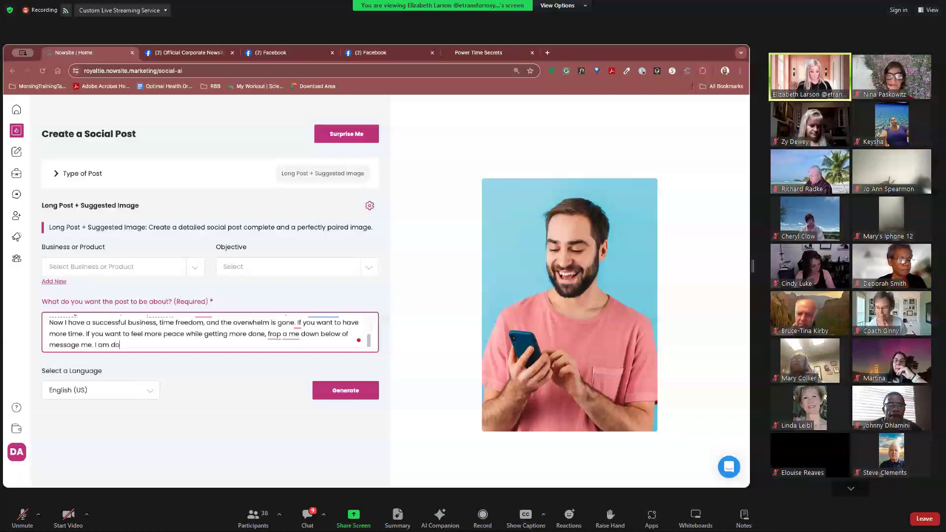
pyautogui.write('ing a wor')
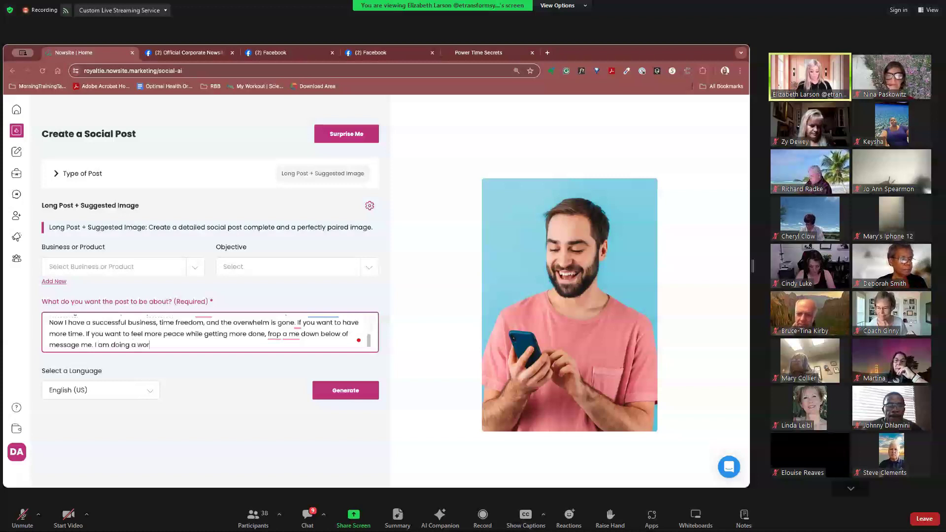
pyautogui.write('kshop ')
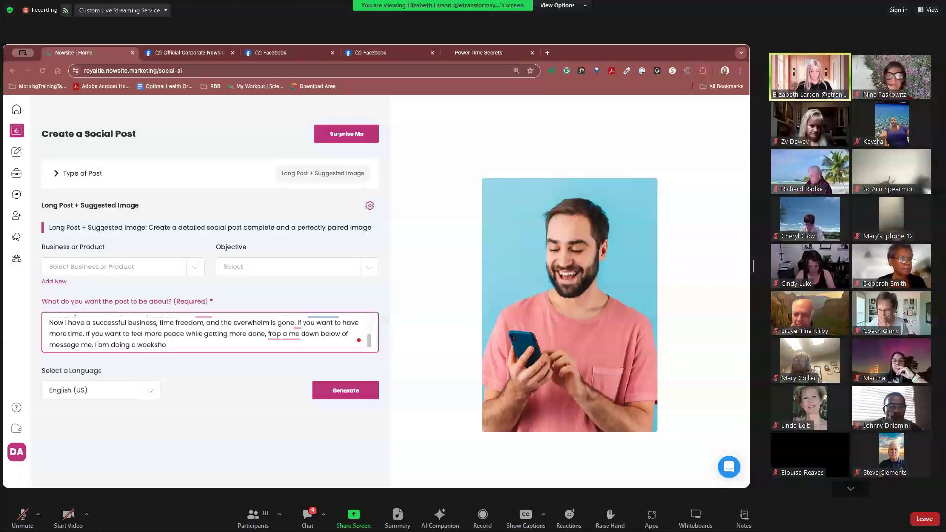
pyautogui.write('on all the t')
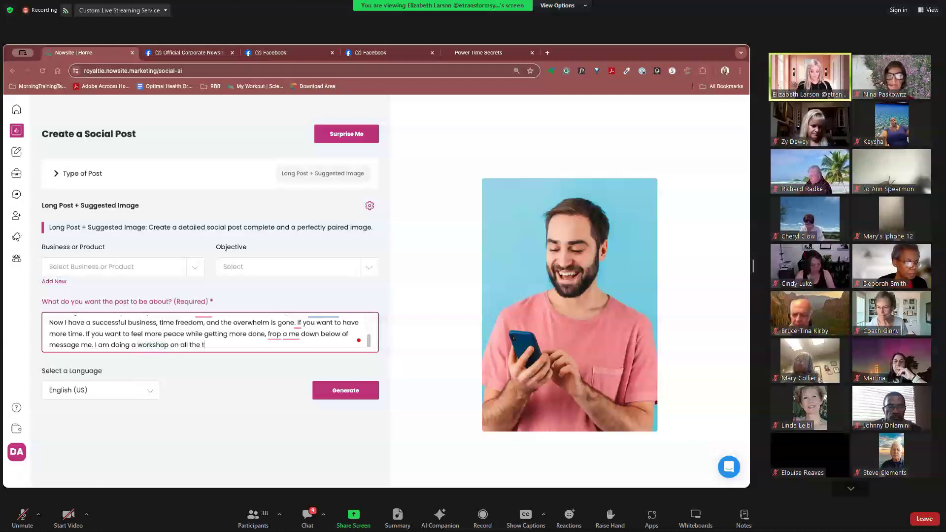
pyautogui.write('hings I l')
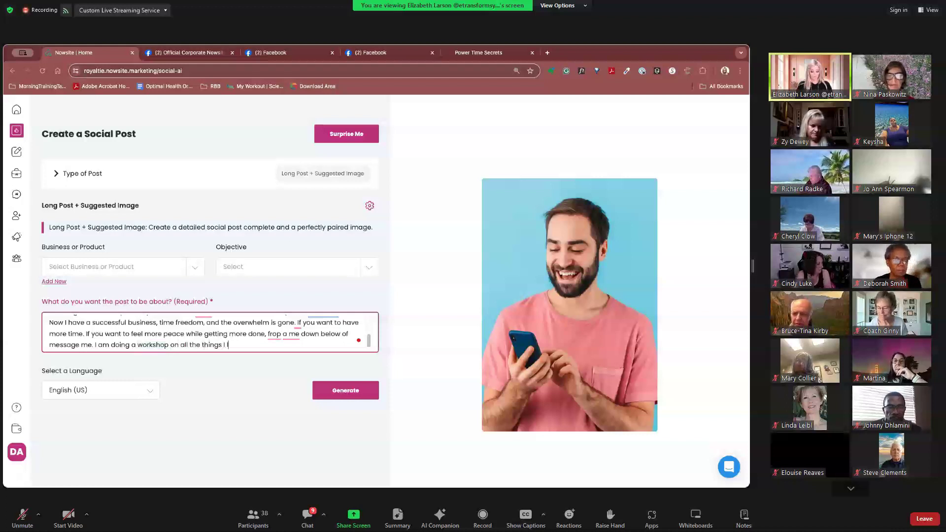
pyautogui.write('earned that changed ')
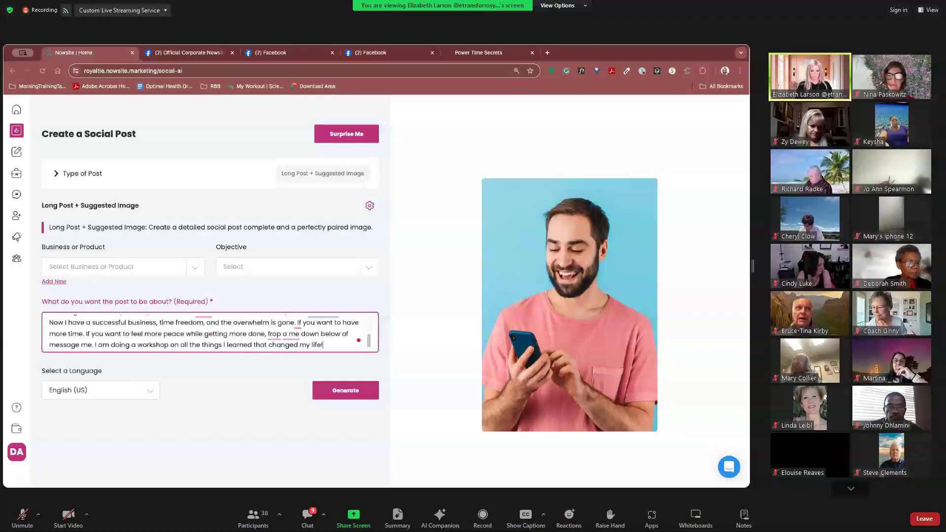
pyautogui.write('my life!')
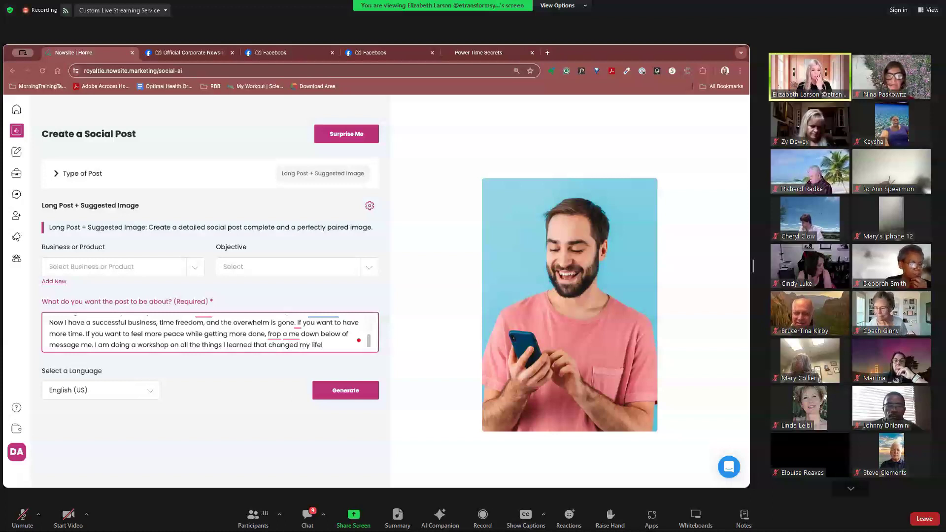
# Step: Correct the misspelling of "because" in the post topic
pyautogui.scroll(1, 365, 332)
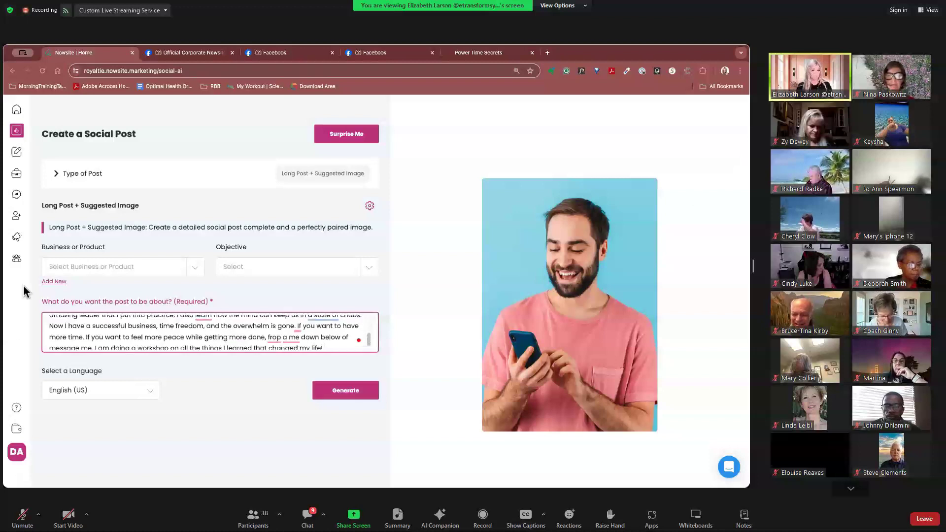
pyautogui.scroll(3, 170, 334)
pyautogui.moveTo(67, 342)
pyautogui.click(72, 367)
# Step: Correct the misspelled verb in the call to action to "drop" and put quotation marks around "me"
pyautogui.scroll(-4, 143, 351)
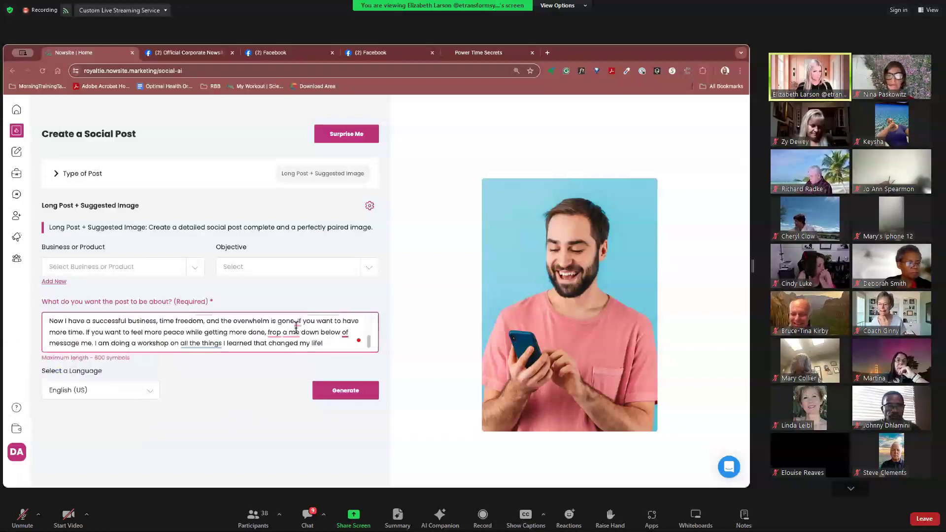
pyautogui.moveTo(296, 327)
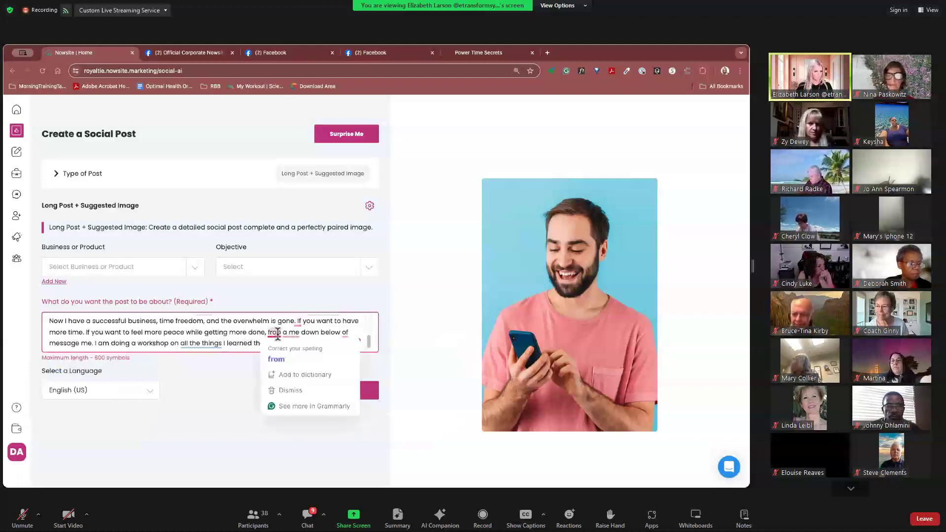
pyautogui.press('BackSpace')
pyautogui.press('BackSpace')
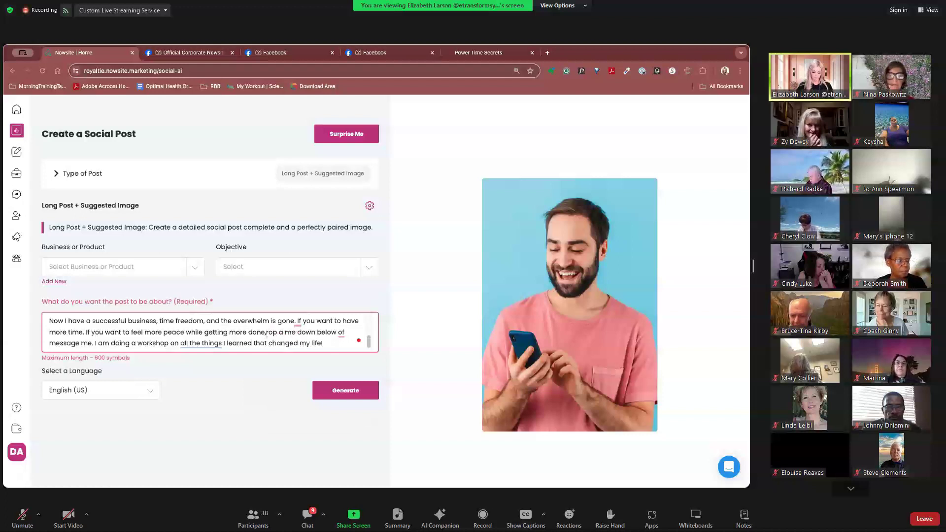
pyautogui.write('d')
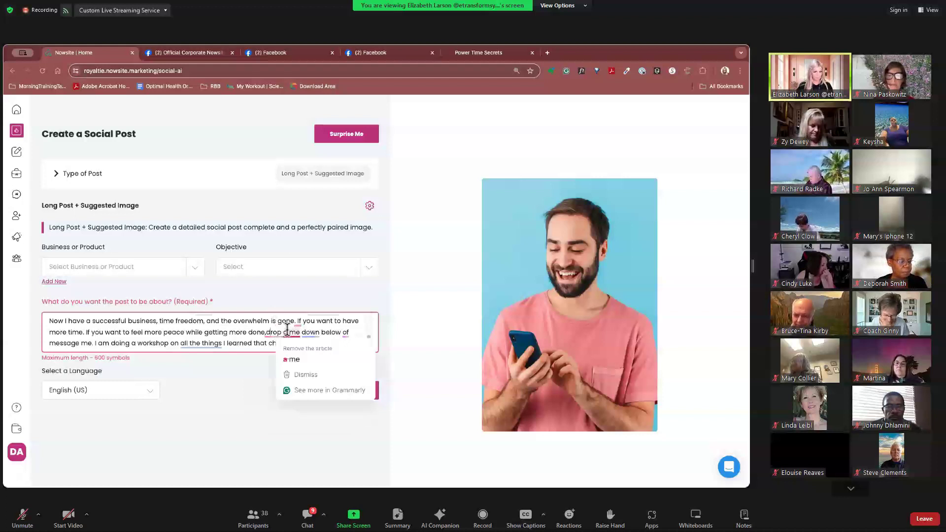
pyautogui.click(315, 373)
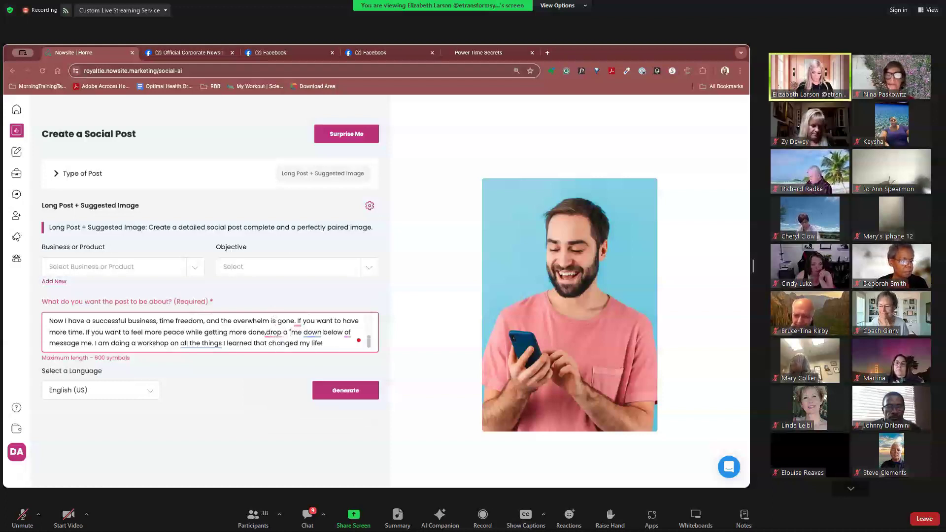
pyautogui.write('"')
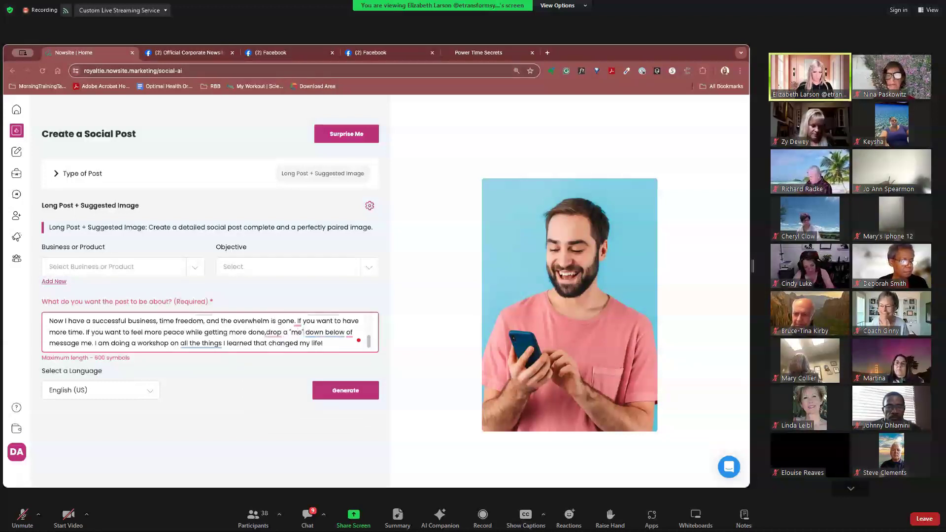
# Step: Change the word before "message me" to "or" and add the missing space before "drop"
pyautogui.click(353, 333)
pyautogui.click(356, 363)
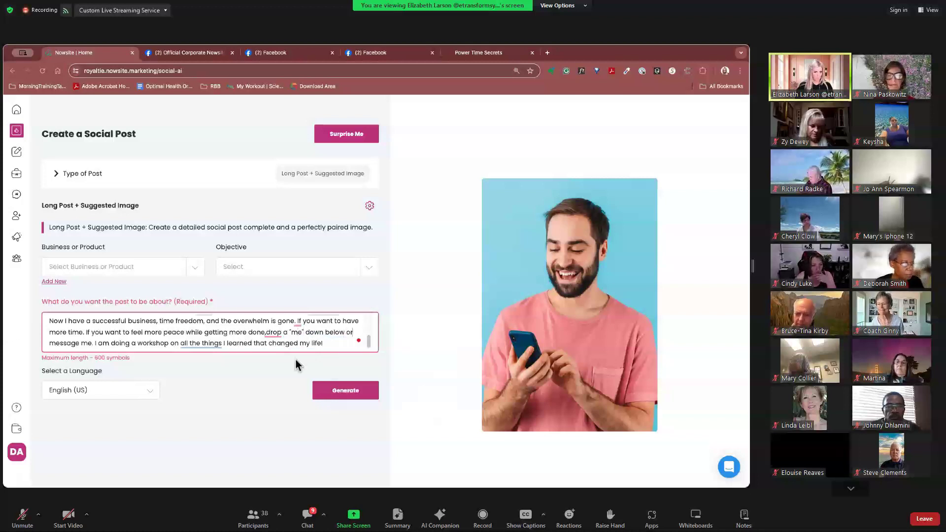
pyautogui.scroll(1, 296, 337)
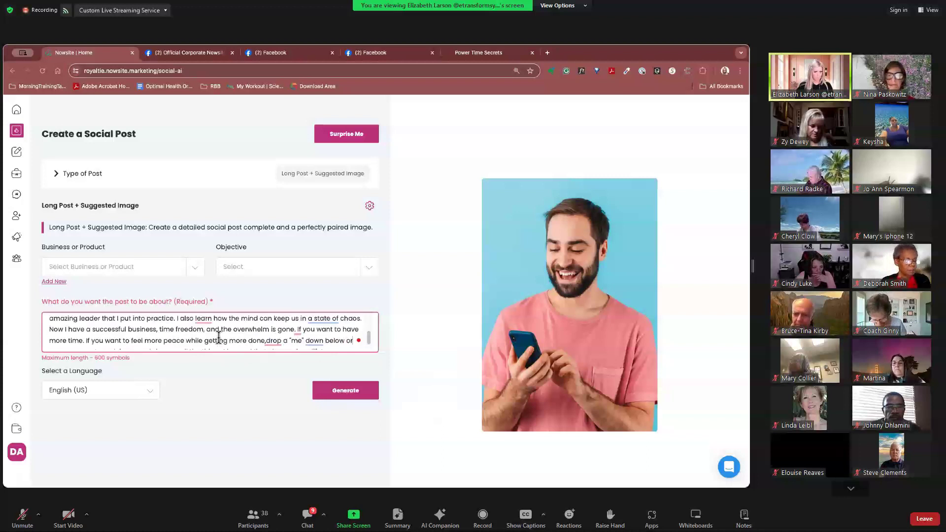
pyautogui.click(298, 337)
pyautogui.click(273, 343)
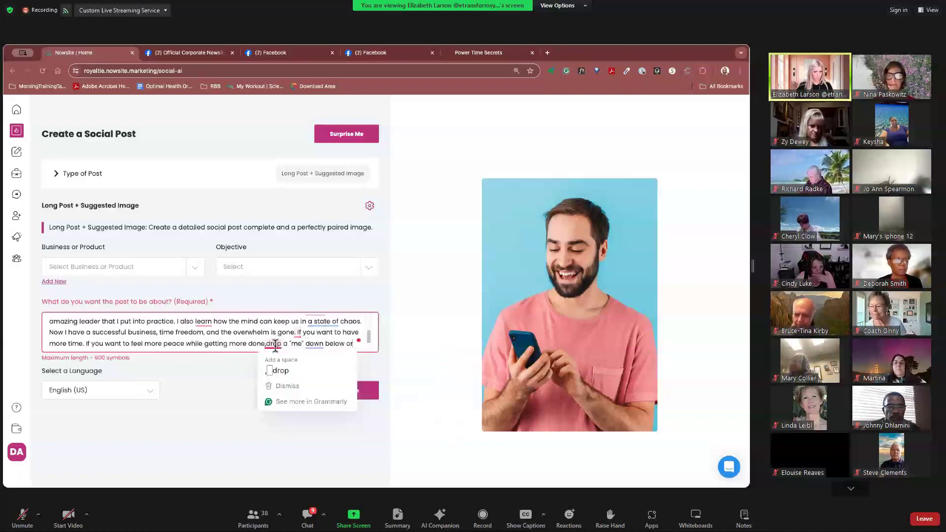
pyautogui.click(275, 373)
# Step: Correct the verb to "learned" in the sentence about the mind and the noun to "secrets" in the sentence about the leader
pyautogui.click(202, 322)
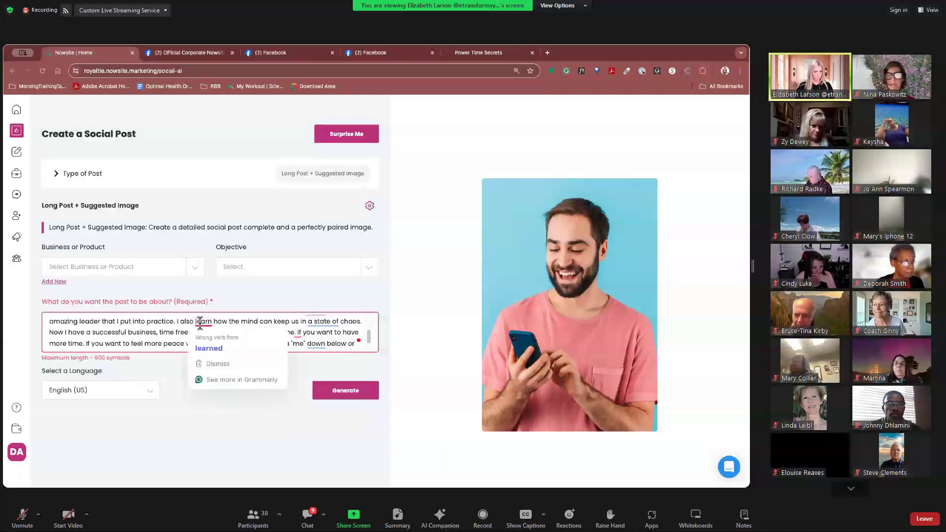
pyautogui.click(207, 348)
pyautogui.scroll(2, 276, 328)
pyautogui.click(327, 335)
pyautogui.click(316, 324)
pyautogui.click(321, 362)
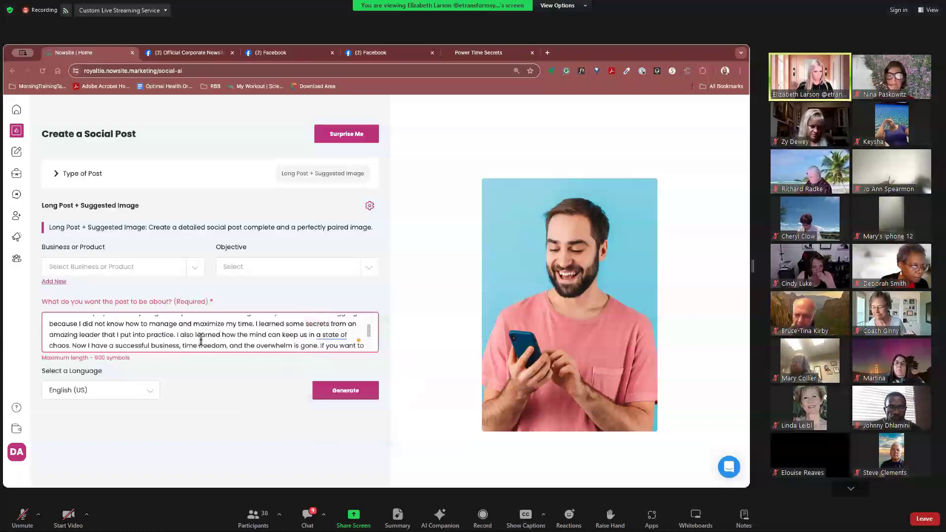
# Step: Delete the closing sentence about the workshop from the post topic and generate the post
pyautogui.scroll(3, 194, 338)
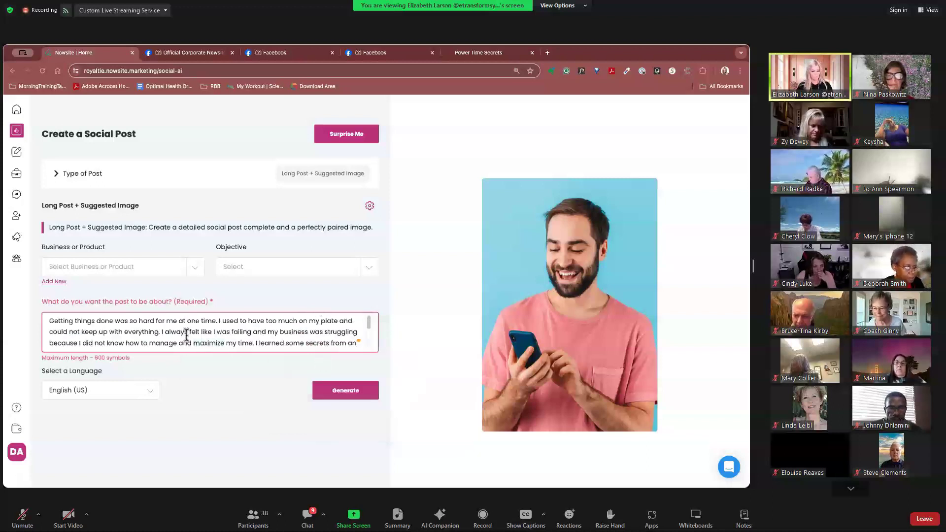
pyautogui.scroll(-5, 187, 335)
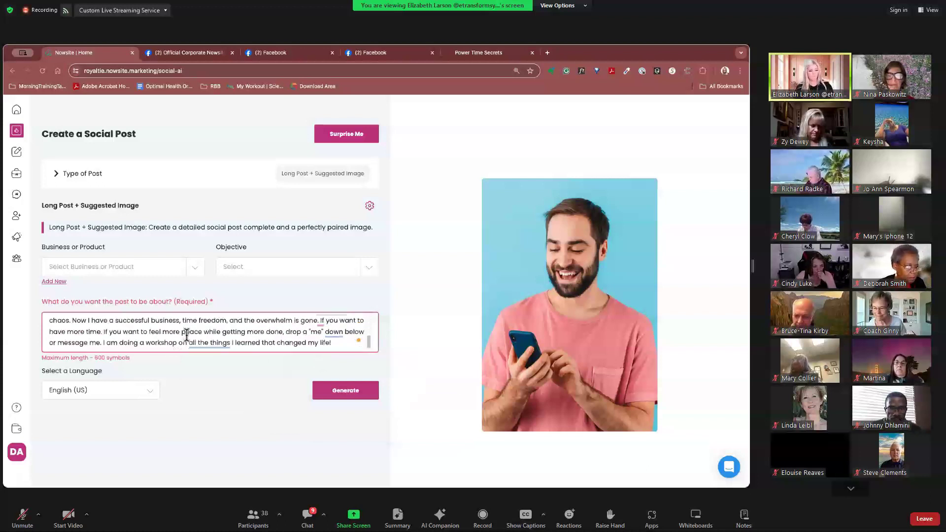
pyautogui.click(321, 323)
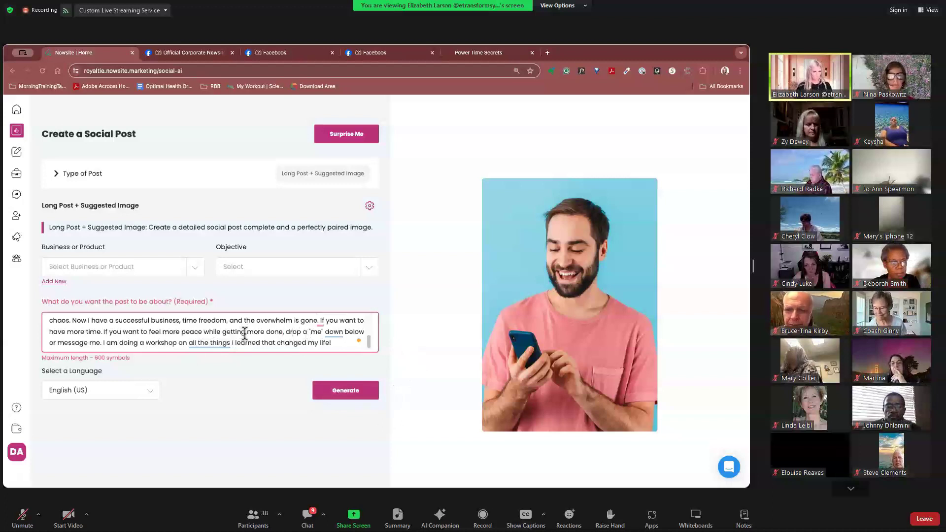
pyautogui.moveTo(345, 345); pyautogui.dragTo(212, 344)
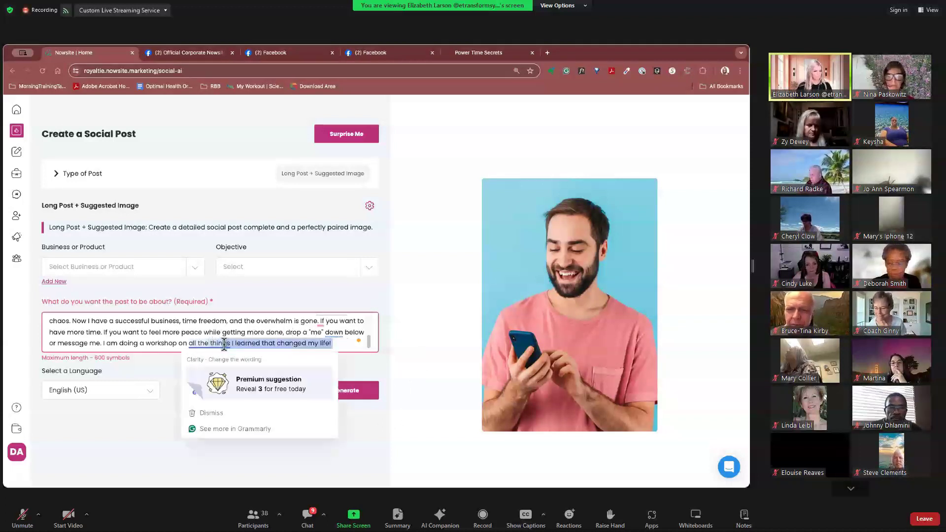
pyautogui.click(235, 345)
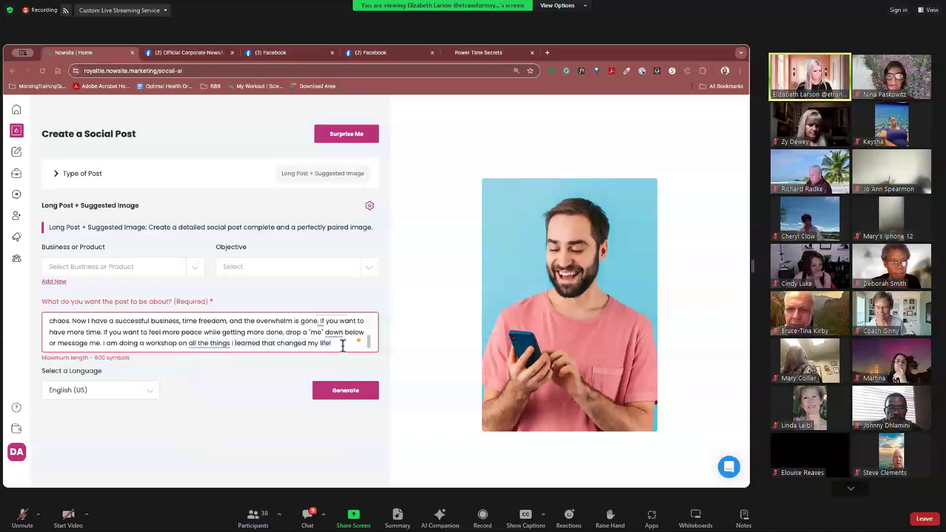
pyautogui.hotkey('ctrl', 'a')
pyautogui.moveTo(342, 345); pyautogui.dragTo(231, 347)
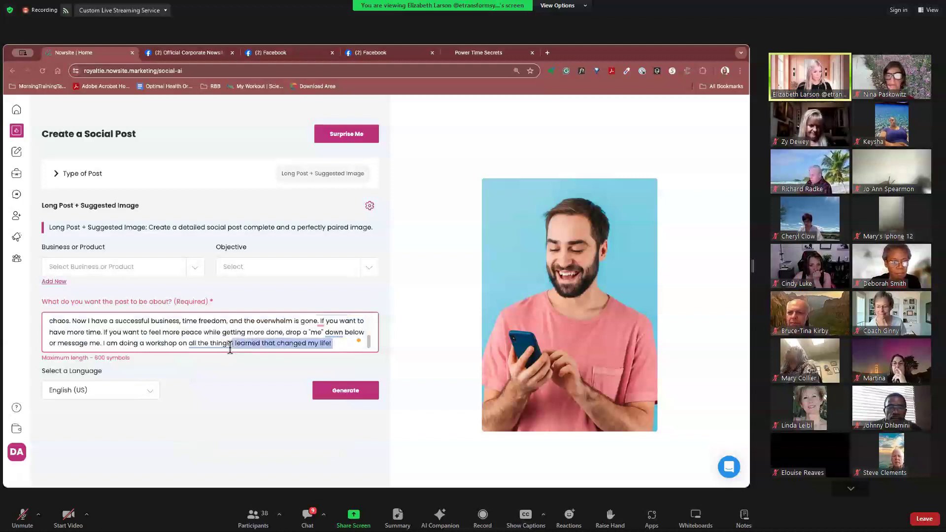
pyautogui.press('BackSpace')
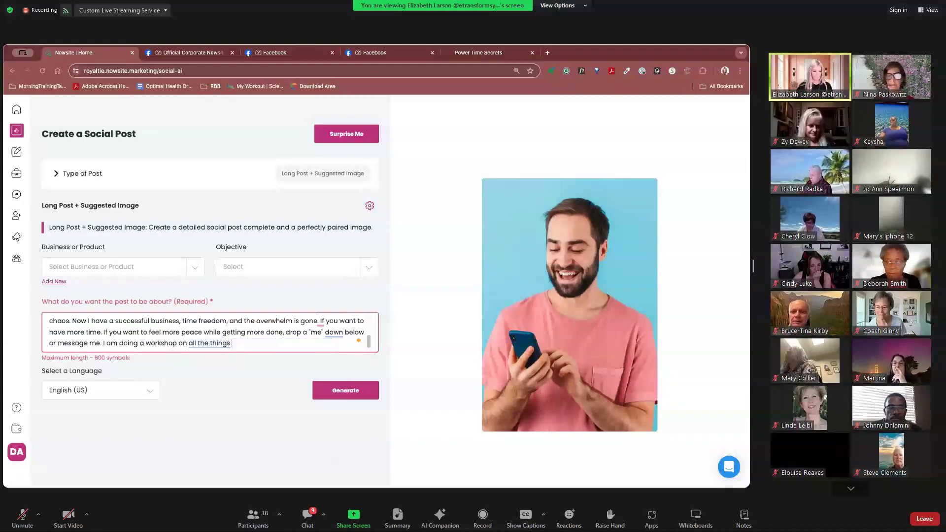
pyautogui.moveTo(273, 348); pyautogui.dragTo(102, 349)
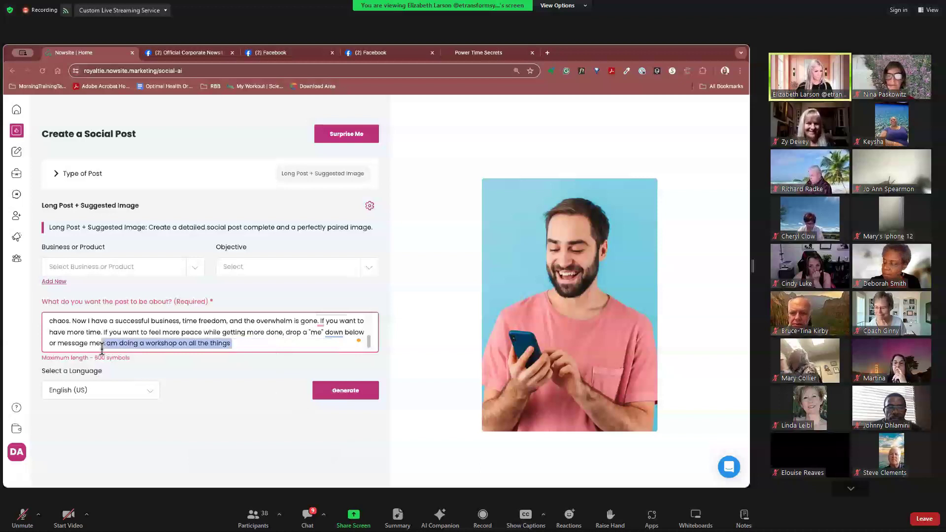
pyautogui.press('BackSpace')
pyautogui.click(348, 391)
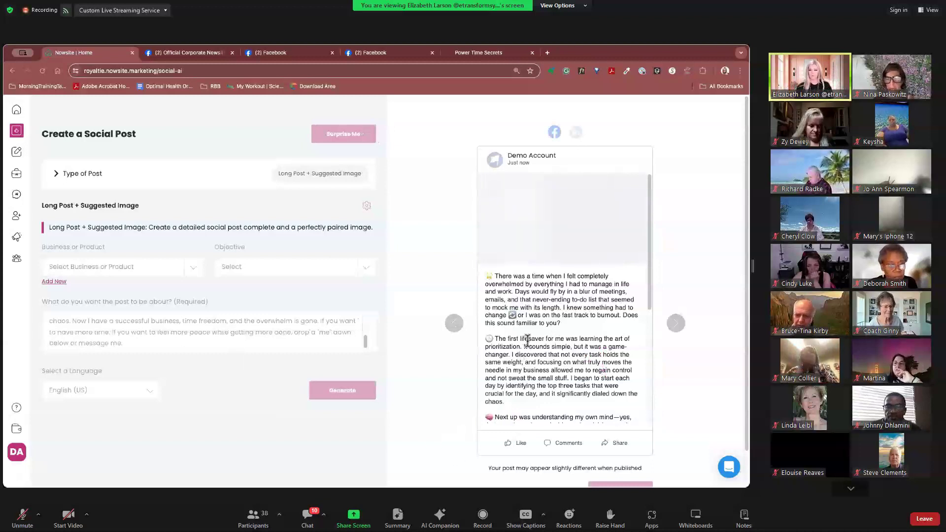
# Step: Read through the generated post in the preview, from the opening about overwhelm to the closing call to action
pyautogui.scroll(-1, 529, 340)
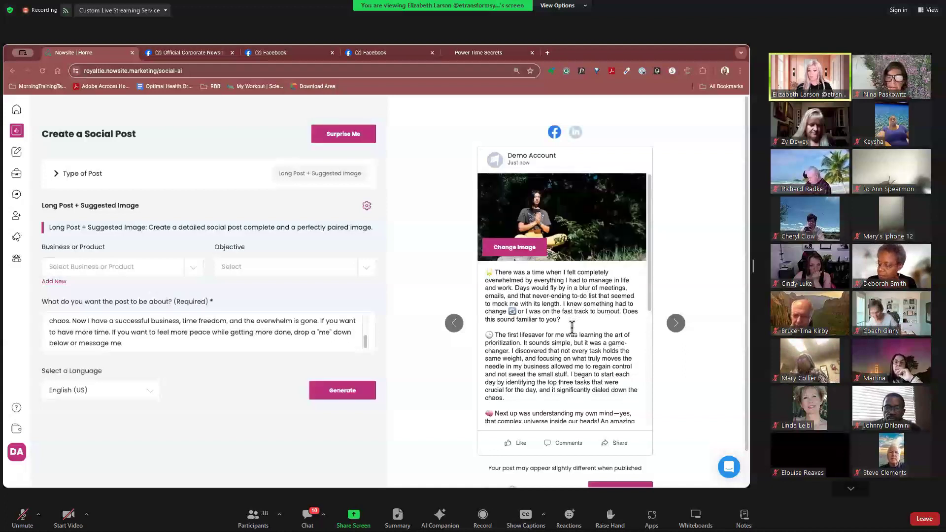
pyautogui.scroll(-1, 574, 329)
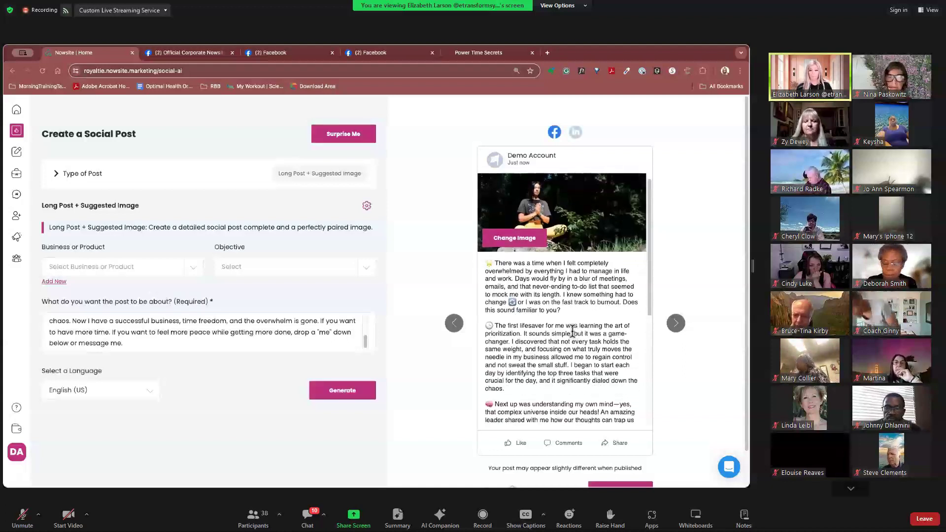
pyautogui.scroll(-2, 567, 329)
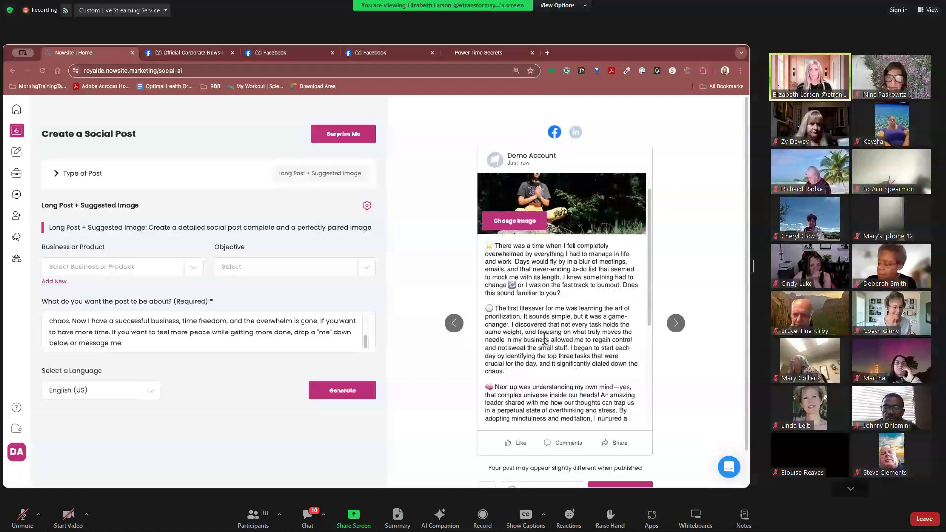
pyautogui.scroll(-1, 546, 334)
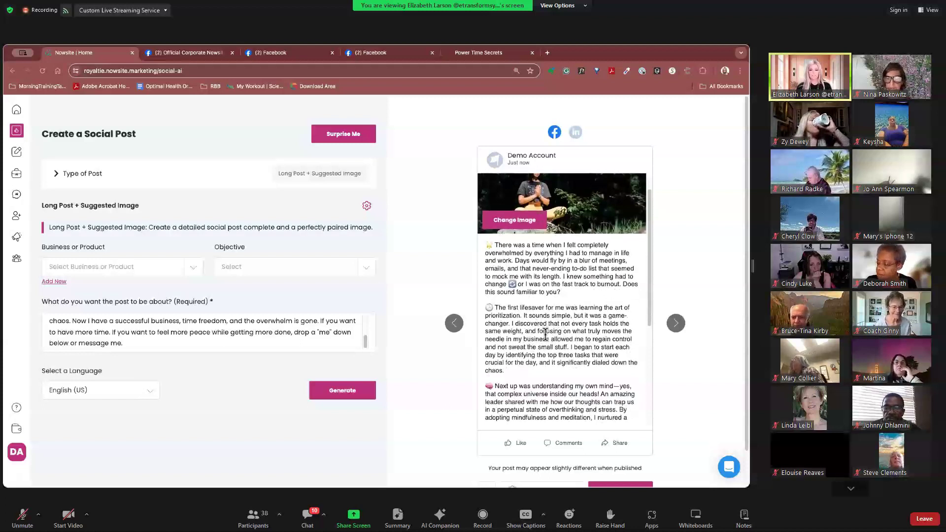
pyautogui.scroll(-2, 537, 367)
pyautogui.scroll(-2, 526, 365)
pyautogui.scroll(-2, 523, 363)
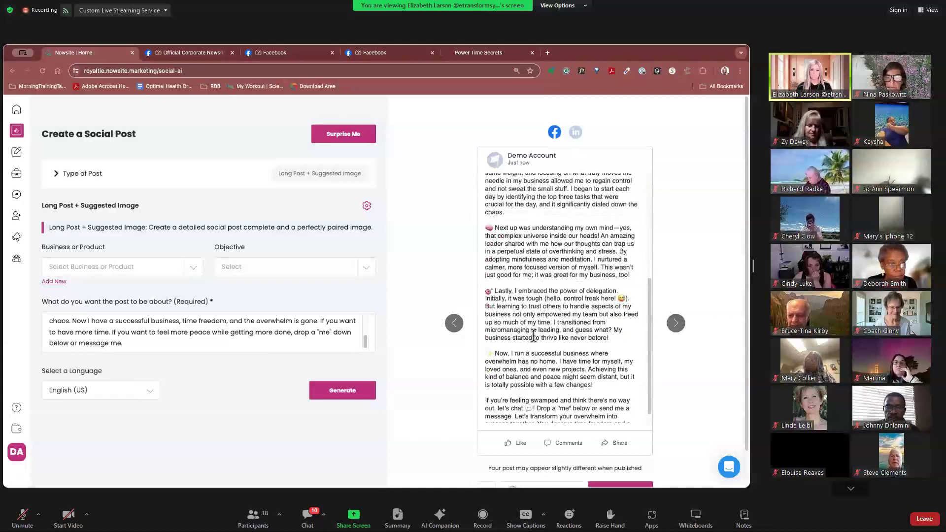
pyautogui.scroll(-1, 503, 375)
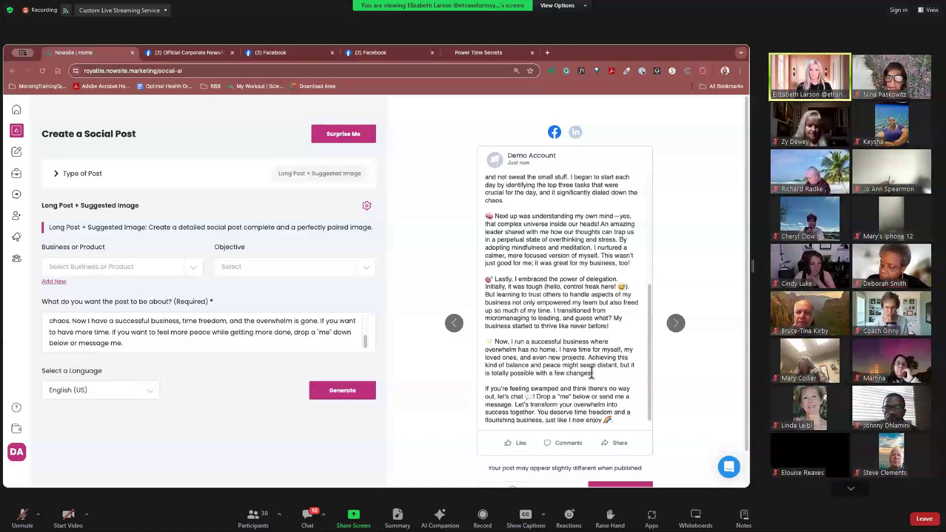
pyautogui.scroll(-1, 542, 382)
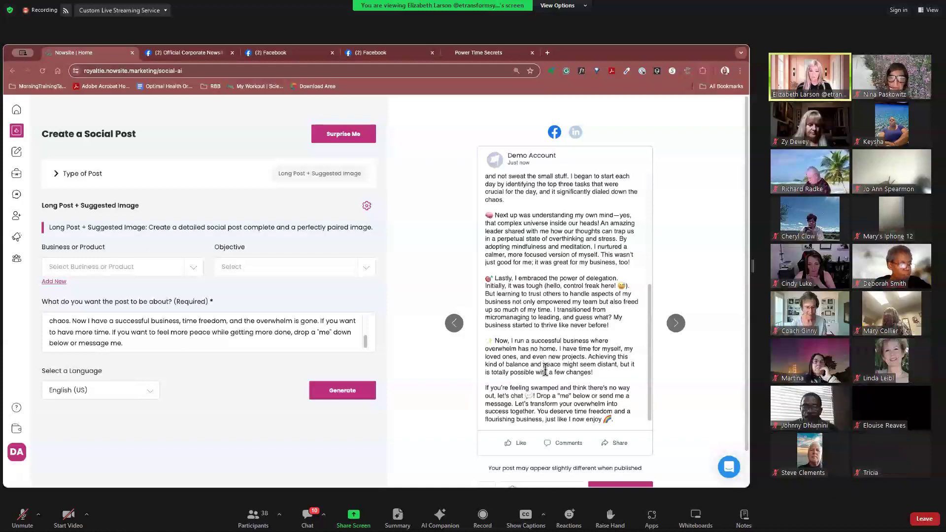
pyautogui.scroll(-1, 547, 377)
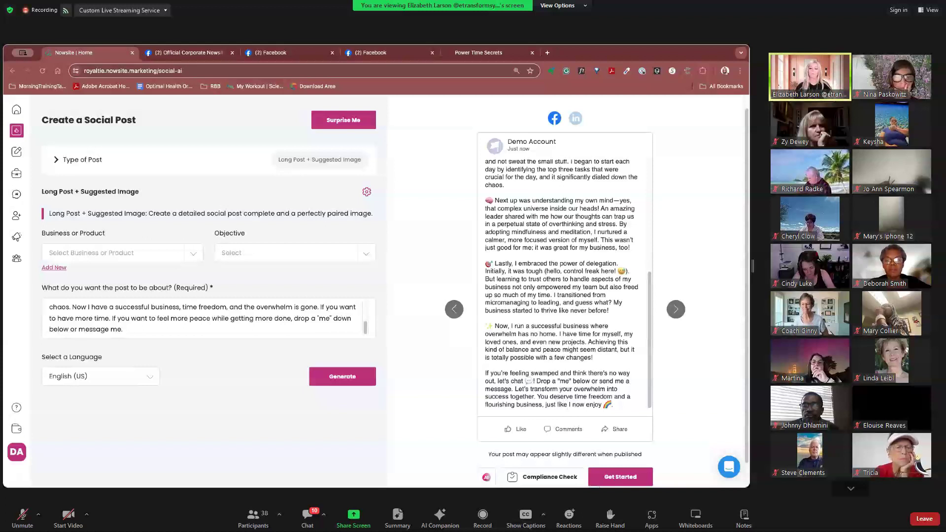
# Step: Send the generated post to Facebook and paste its copied text into a new post there
pyautogui.click(614, 476)
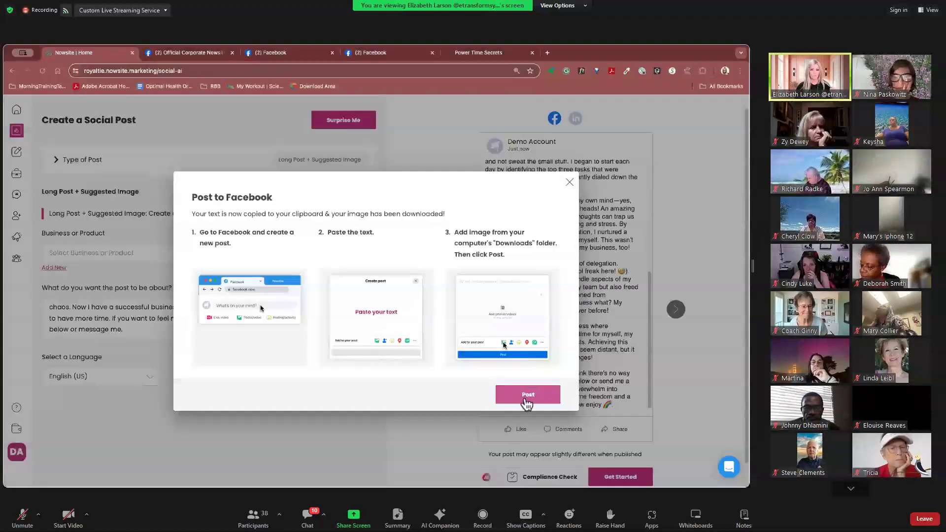
pyautogui.click(527, 397)
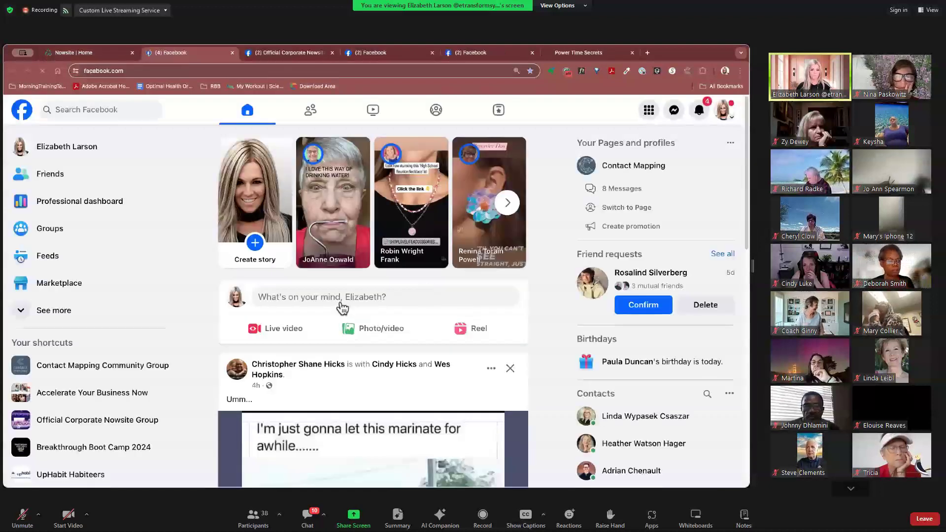
pyautogui.click(315, 297)
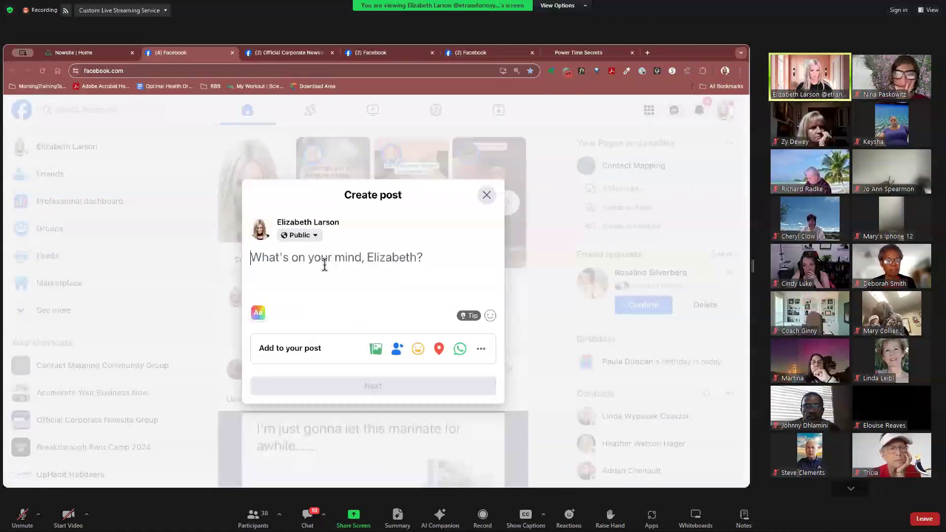
pyautogui.hotkey('ctrl', 'v')
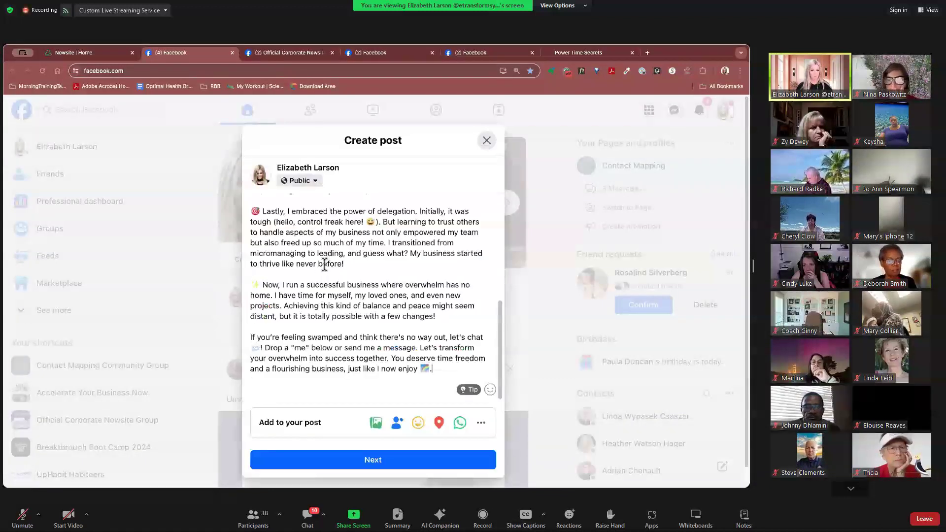
# Step: Split the opening paragraph with blank lines before "Days would fly by" and before "I knew something had to change"
pyautogui.scroll(8, 324, 264)
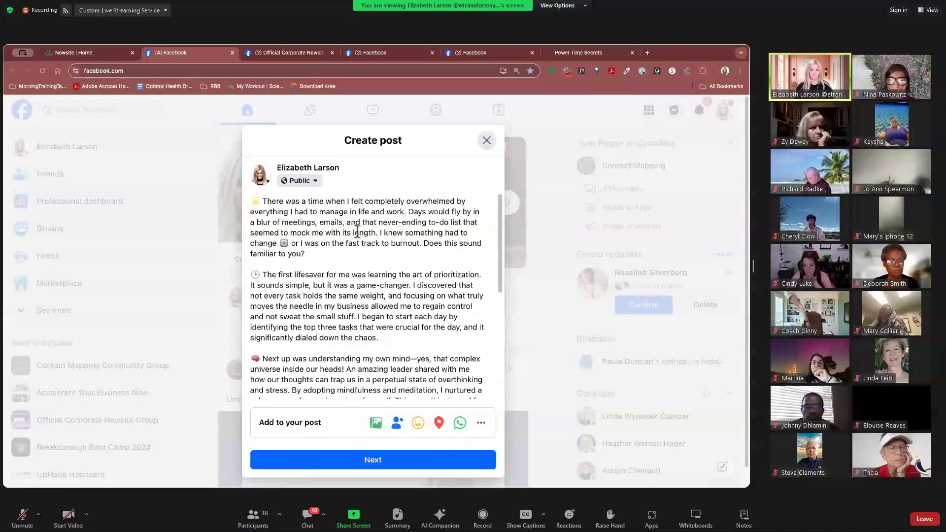
pyautogui.click(407, 212)
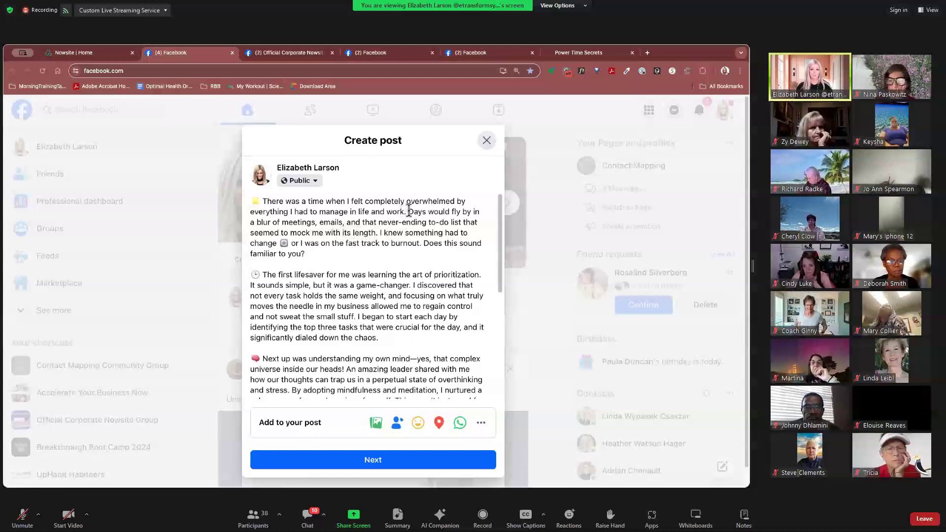
pyautogui.press('Return')
pyautogui.press('Return')
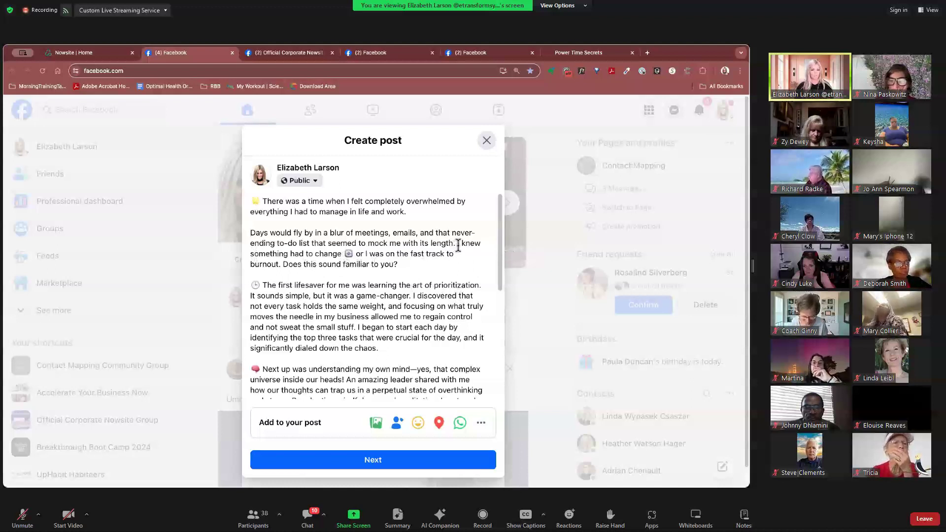
pyautogui.press('Return')
pyautogui.press('Return')
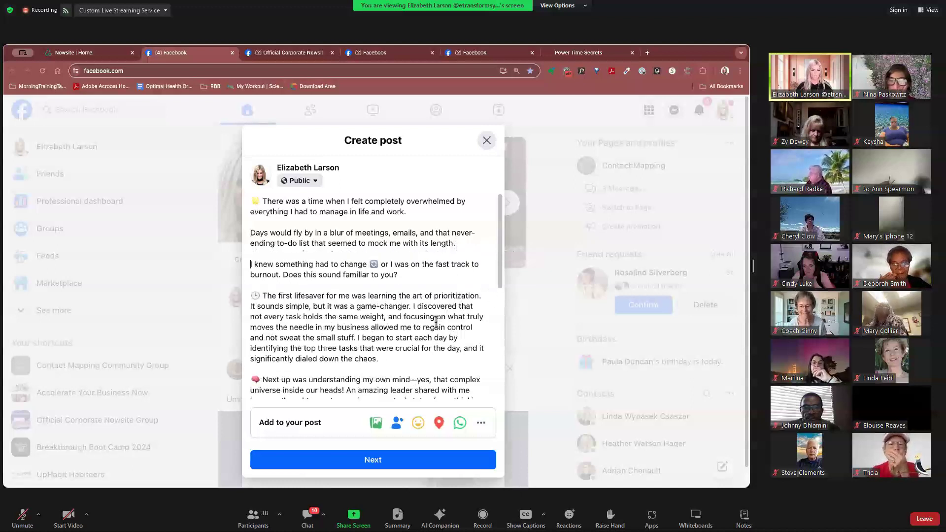
# Step: Remove the clock emoji in front of the paragraph beginning "The first lifesaver"
pyautogui.scroll(-1, 436, 323)
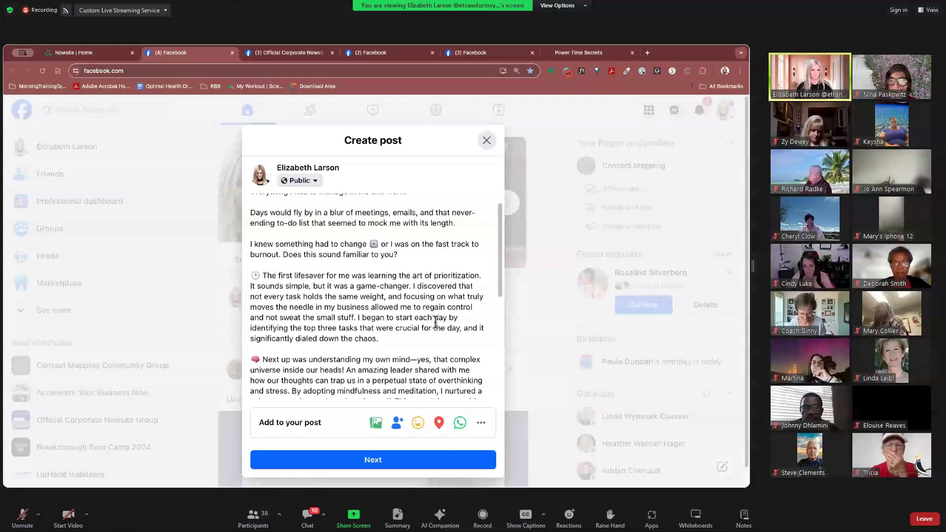
pyautogui.click(263, 275)
pyautogui.press('BackSpace')
pyautogui.press('BackSpace')
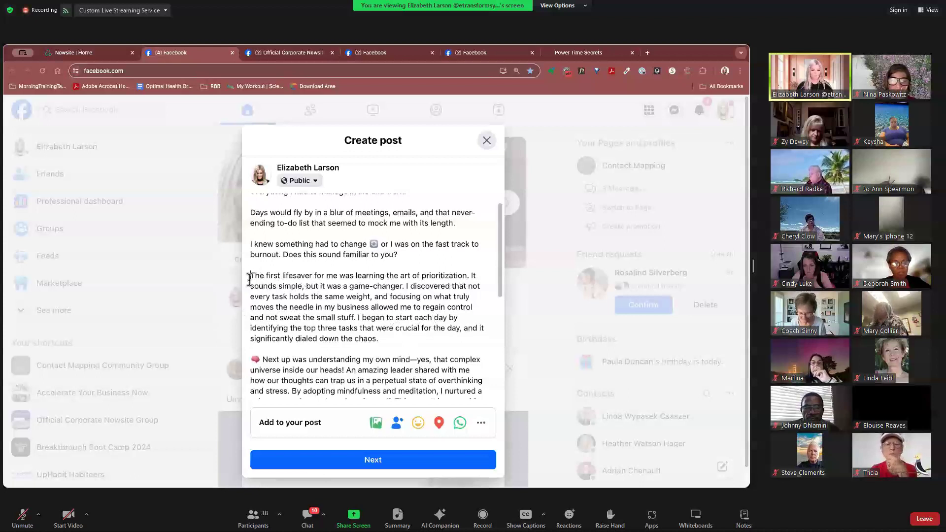
# Step: Delete the three paragraphs on prioritization, understanding the mind and delegation, along with the leftover blank line
pyautogui.scroll(-1, 266, 262)
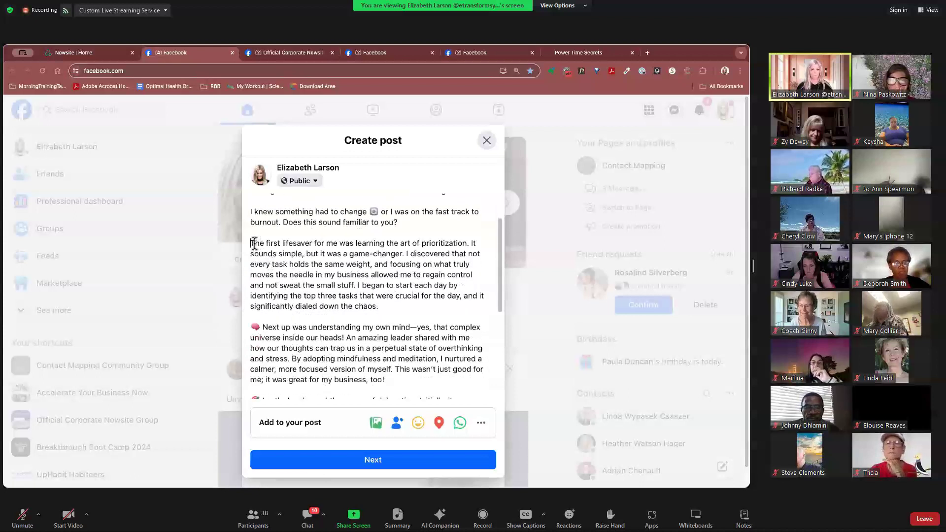
pyautogui.moveTo(250, 242); pyautogui.dragTo(393, 274)
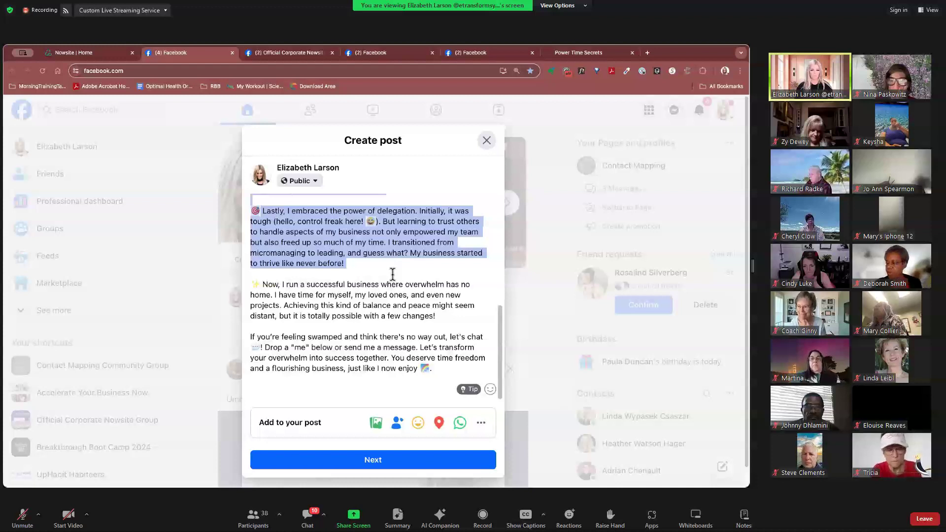
pyautogui.press('BackSpace')
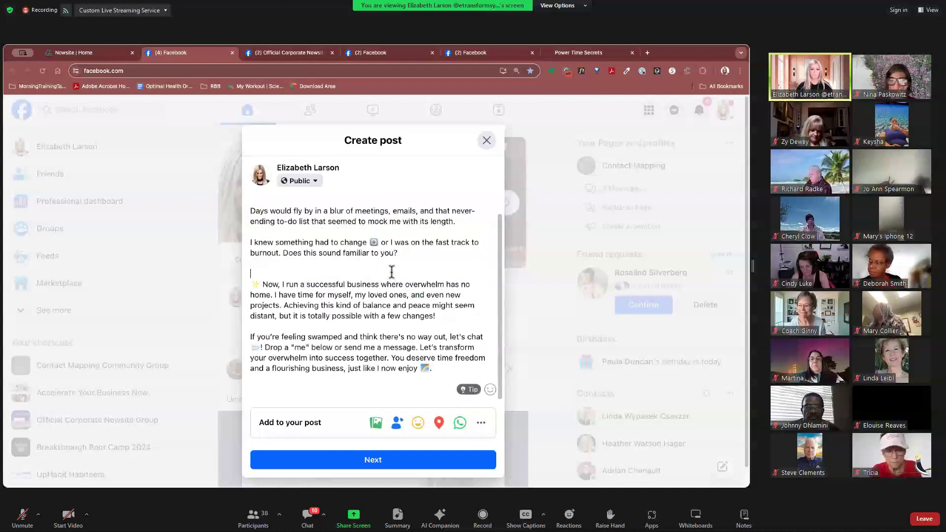
pyautogui.press('BackSpace')
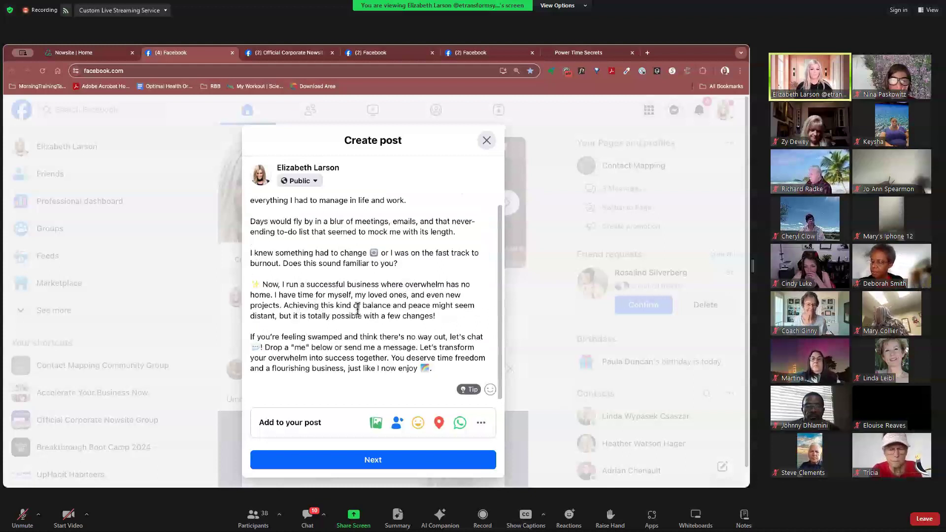
# Step: Start a new paragraph at "I have time for myself" and replace the period after "overwhelm has no home" with an exclamation mark
pyautogui.click(274, 295)
pyautogui.press('Return')
pyautogui.press('Return')
pyautogui.click(283, 273)
pyautogui.press('BackSpace')
pyautogui.write('!')
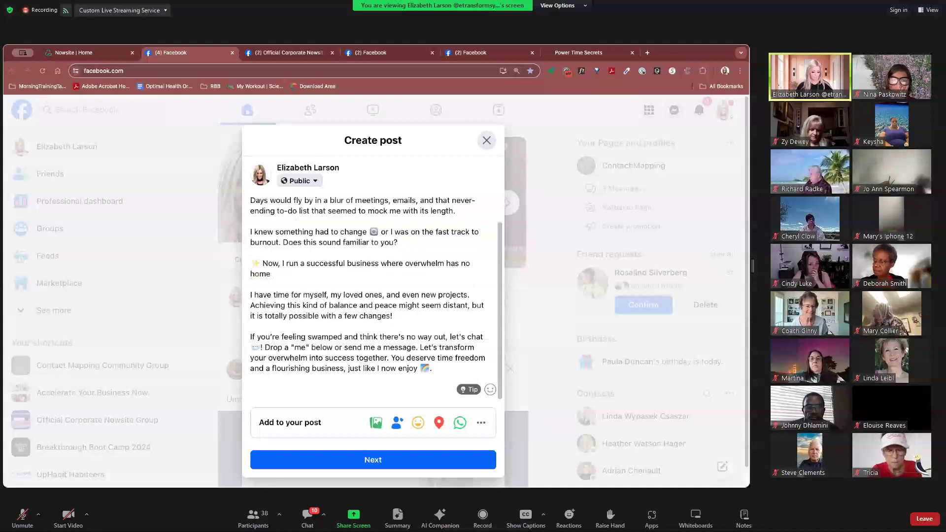